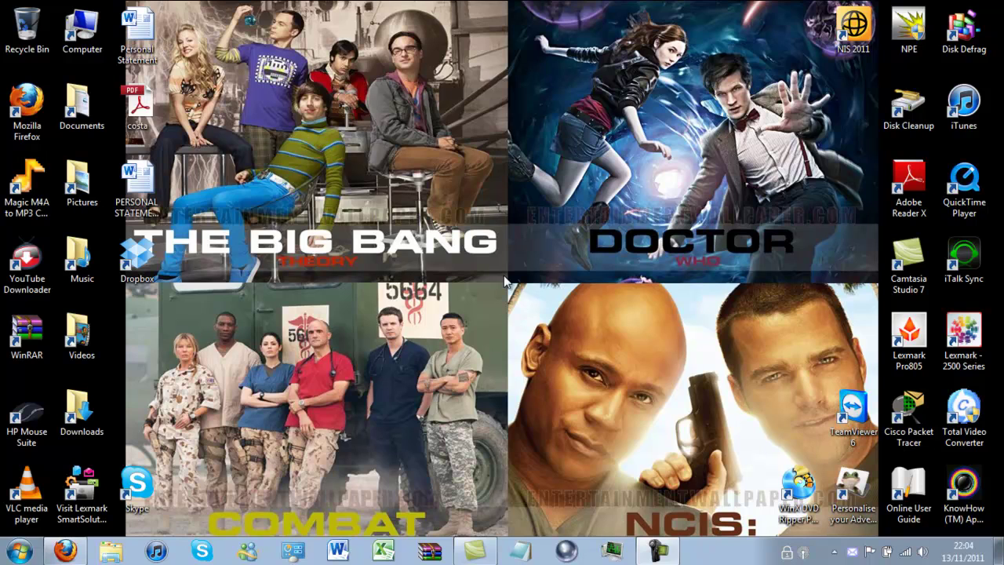
click(69, 551)
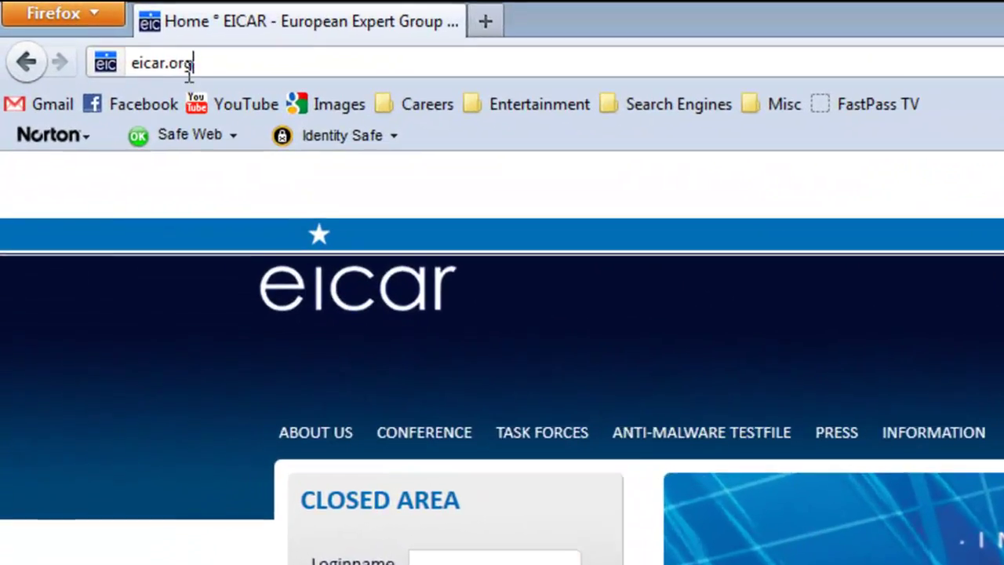
drag(104, 34, 80, 44)
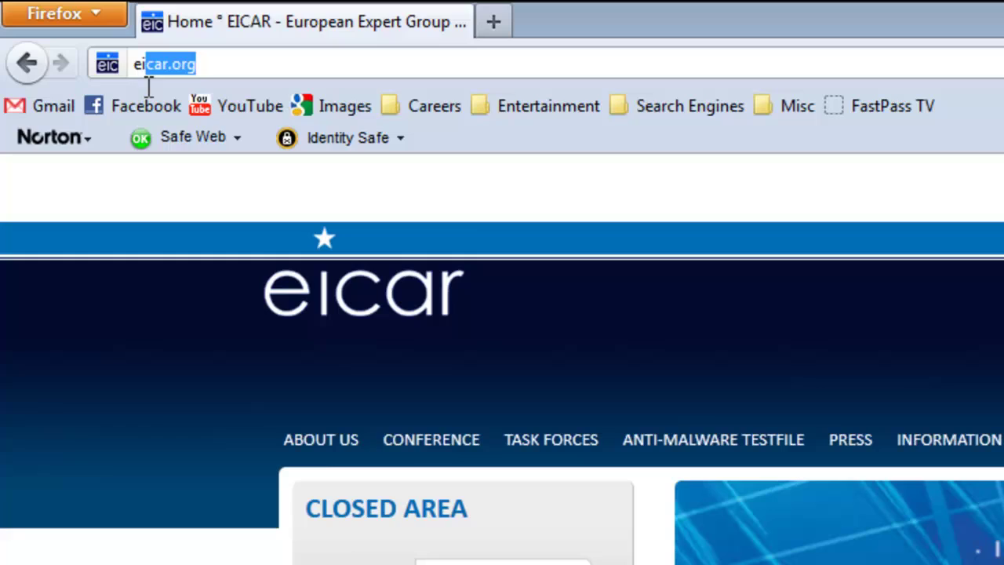
drag(147, 84, 117, 94)
click(137, 313)
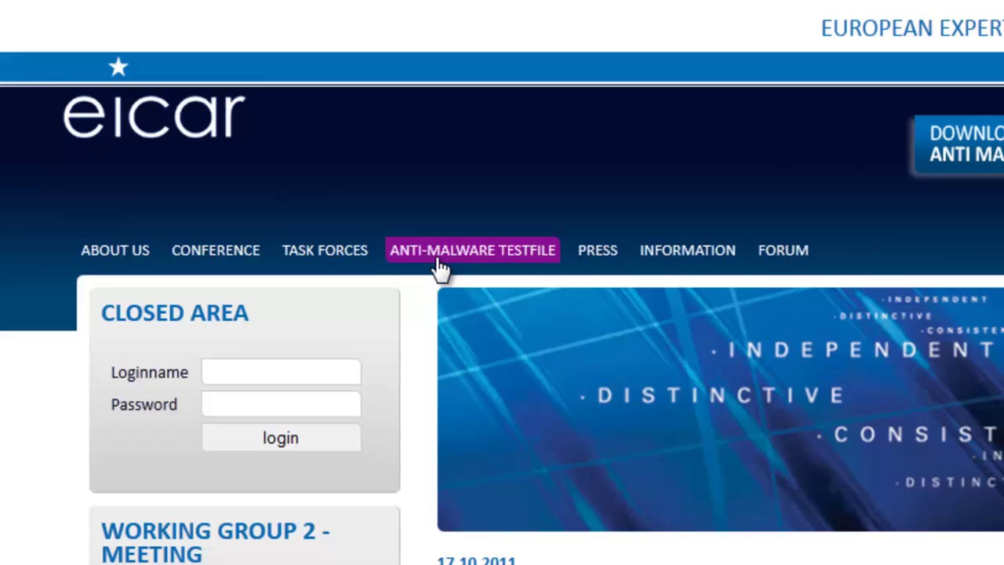
Read EICAR's Anti-Malware Testfile Intended Use page, including the 68-character test string, then return to the top.
click(440, 265)
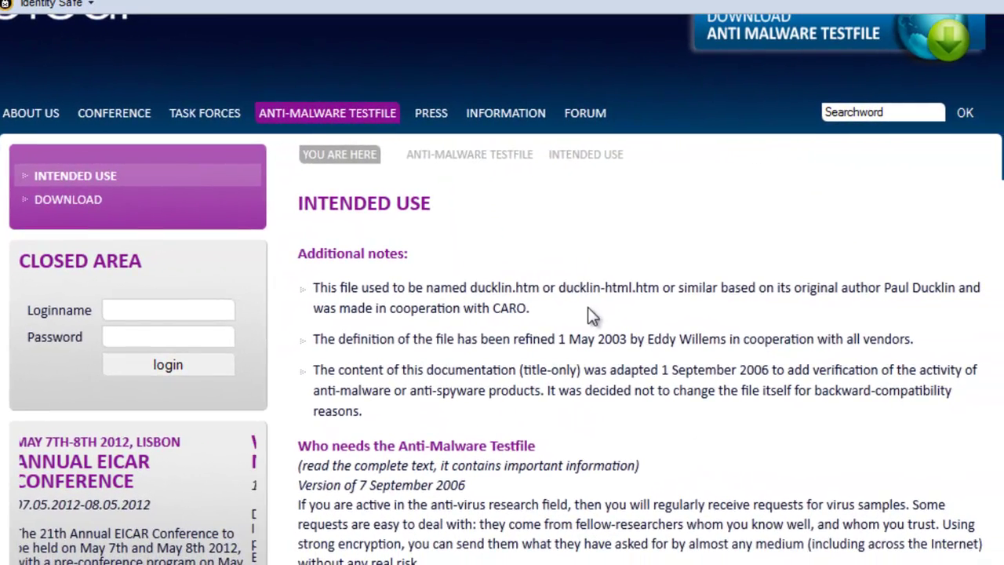
scroll(590, 270, down, 4)
scroll(589, 276, down, 2)
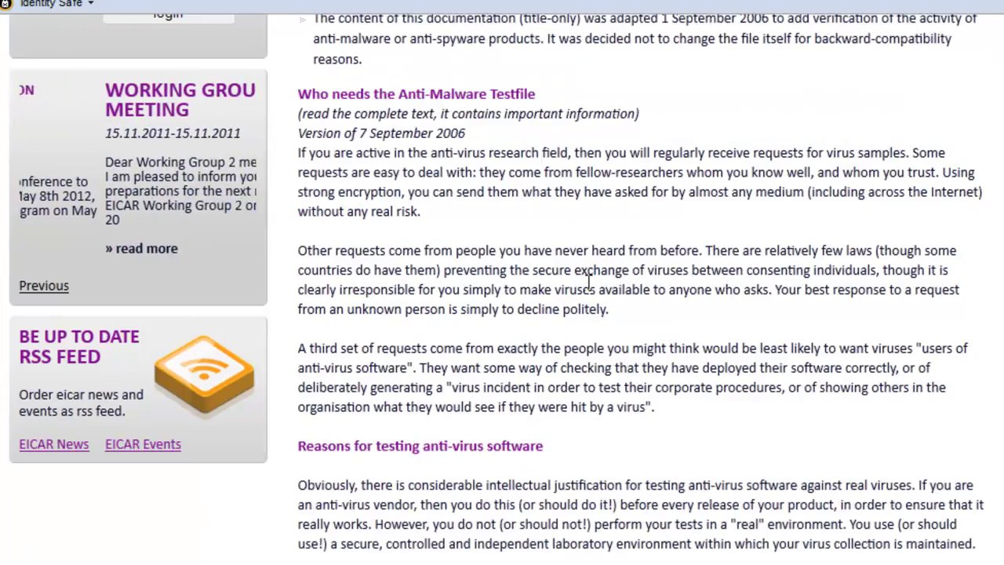
scroll(589, 282, down, 3)
scroll(588, 282, down, 2)
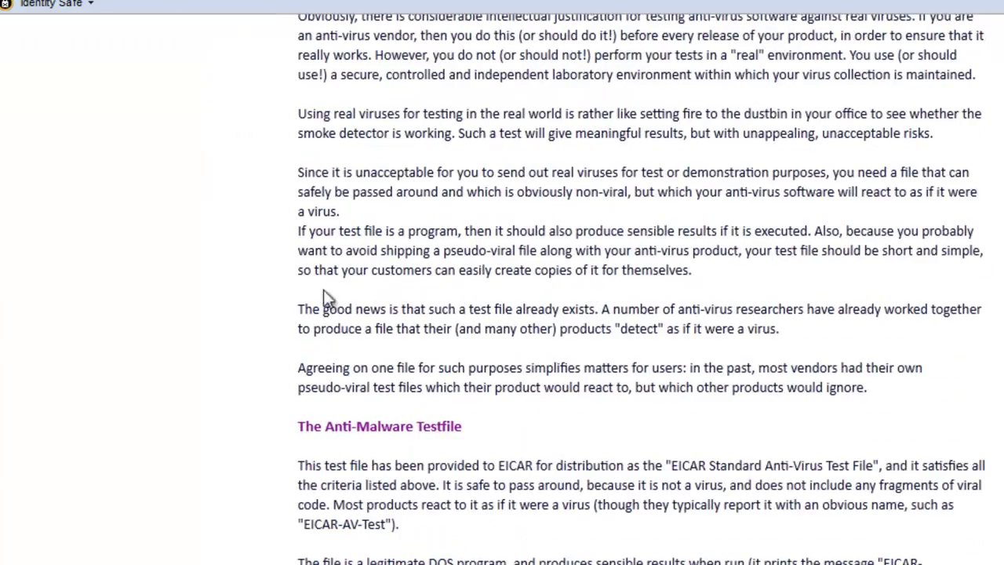
scroll(279, 293, down, 2)
scroll(280, 295, down, 3)
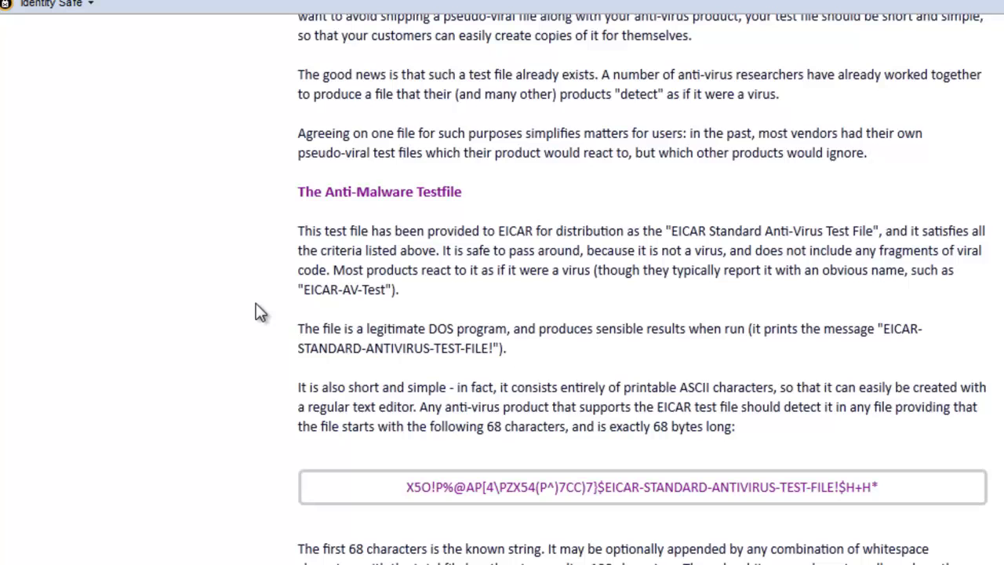
scroll(256, 303, down, 3)
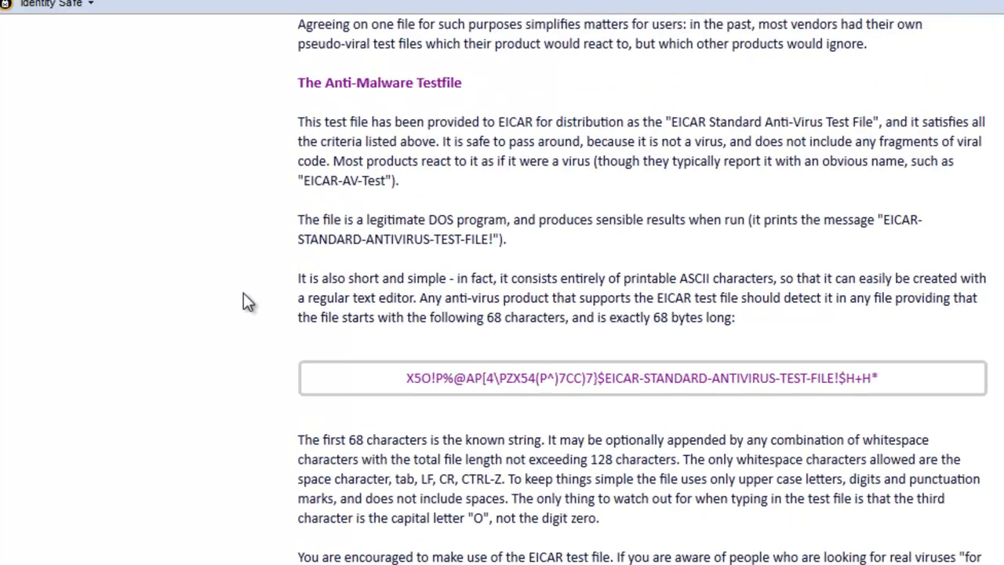
scroll(249, 289, up, 3)
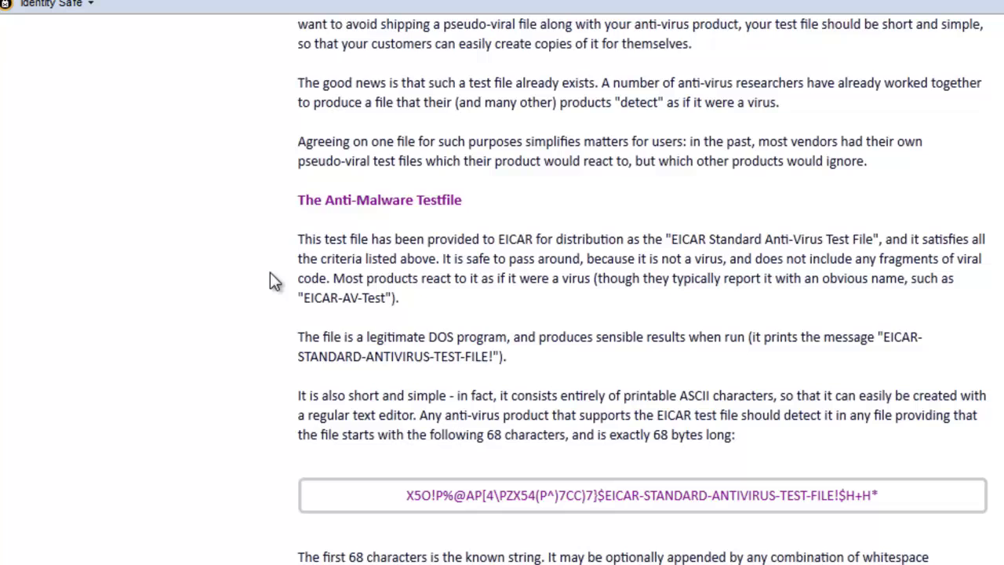
scroll(270, 273, up, 3)
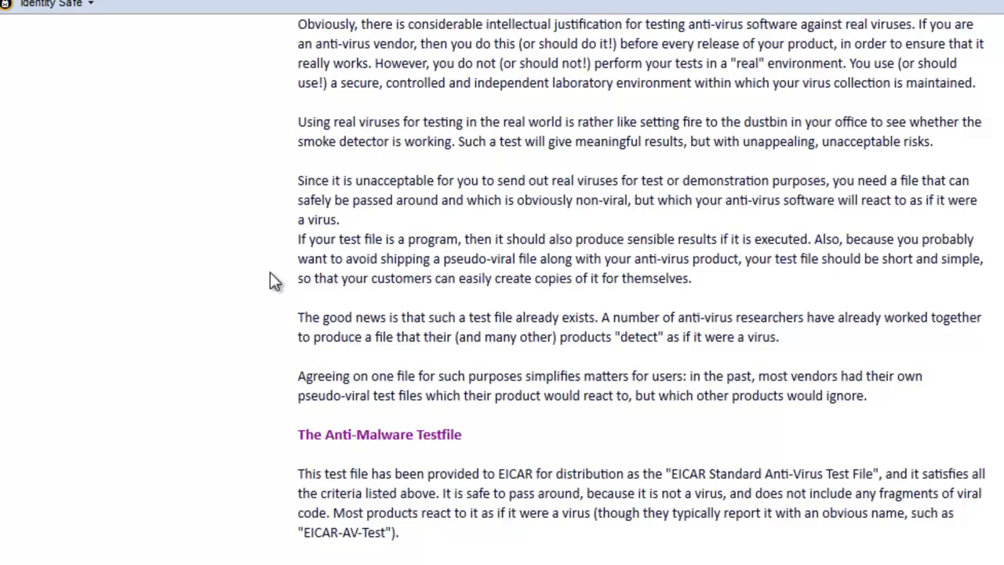
scroll(270, 280, down, 5)
scroll(274, 280, up, 10)
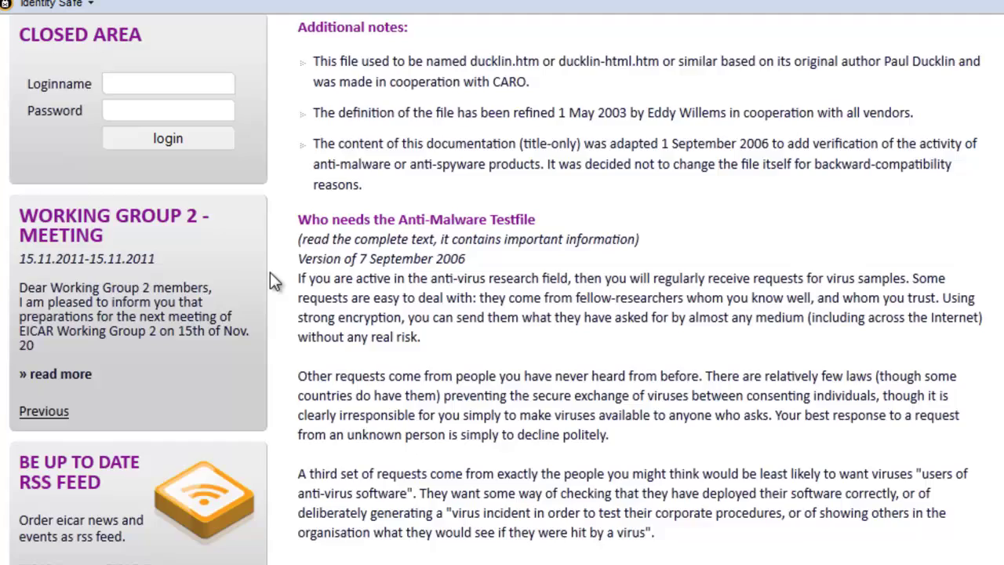
scroll(275, 280, up, 5)
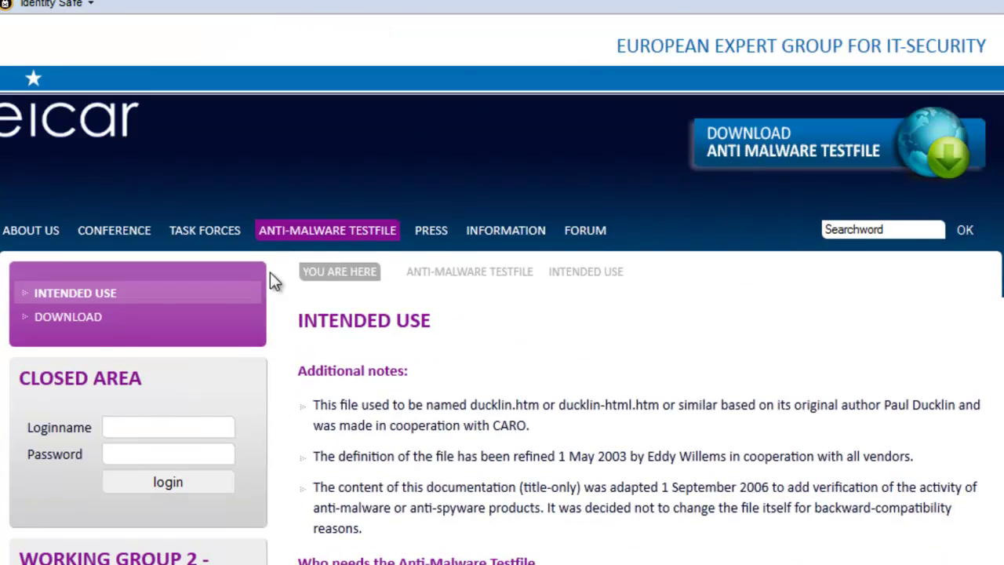
Go to EICAR's Download page and bring the tables of eicar.com, eicar.com.txt and zip files into view.
click(90, 325)
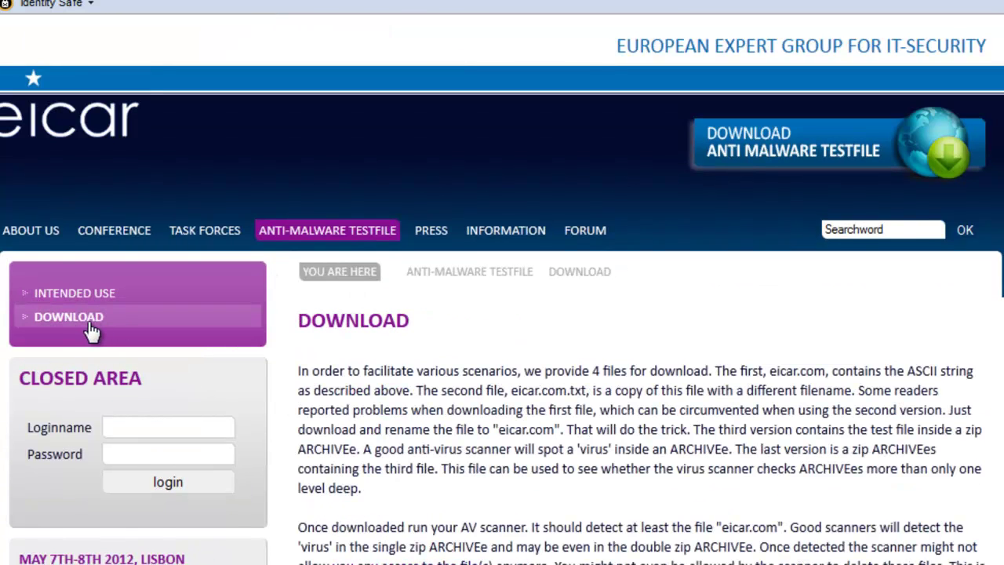
scroll(459, 366, down, 3)
scroll(460, 366, down, 3)
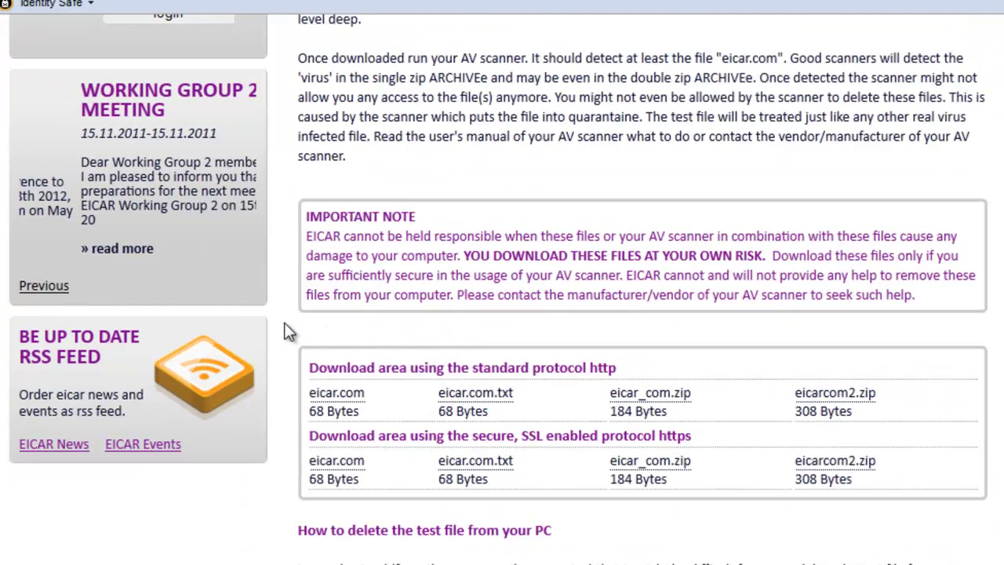
scroll(287, 331, down, 2)
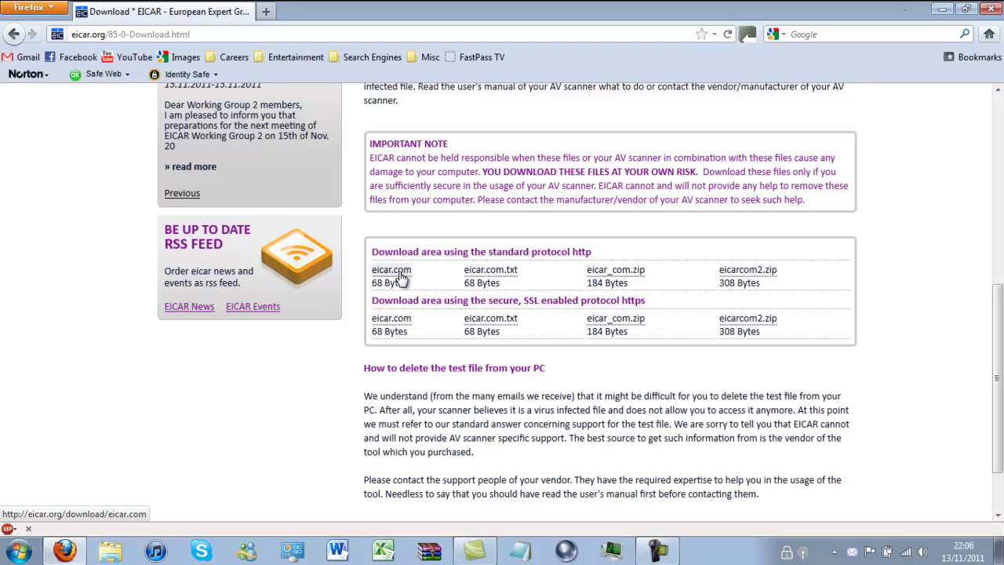
Try downloading eicar.com and eicar.com.txt over http, letting Norton block each, and return to the download page.
click(401, 274)
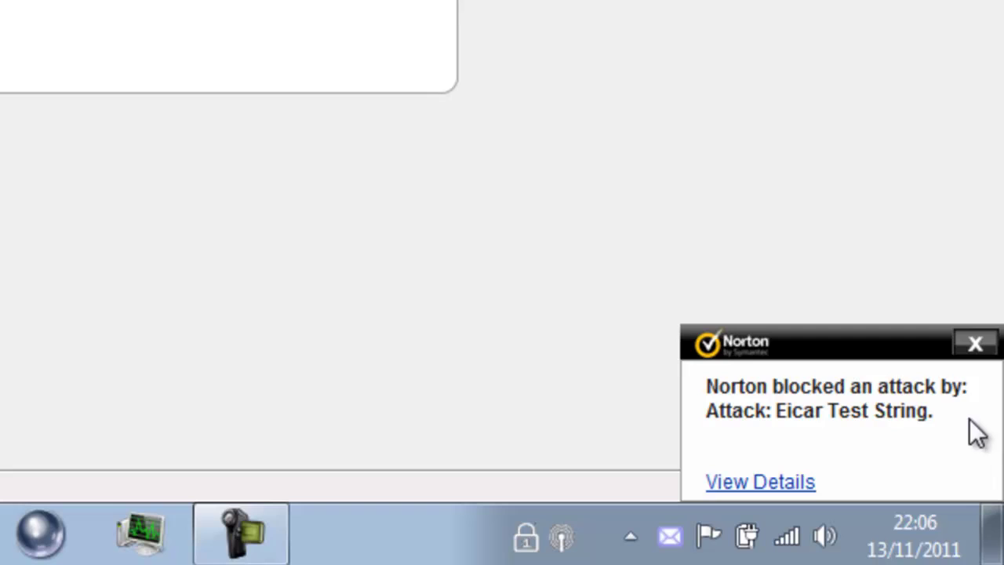
click(975, 343)
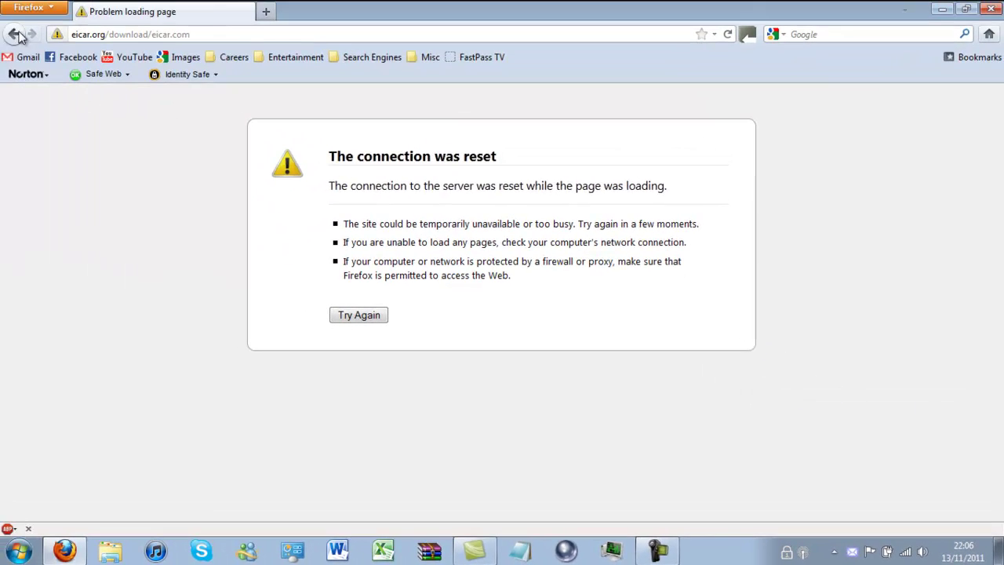
click(13, 34)
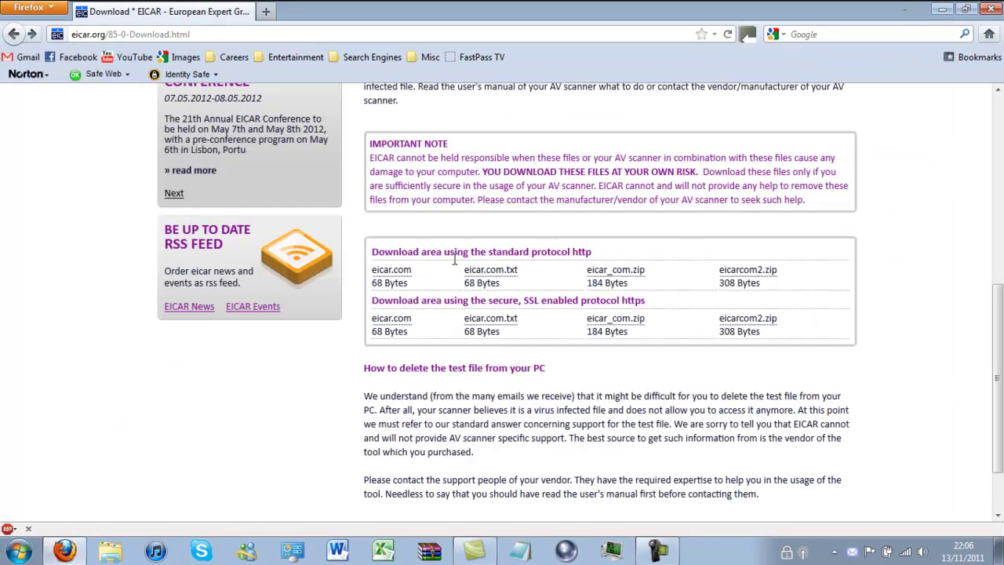
click(499, 274)
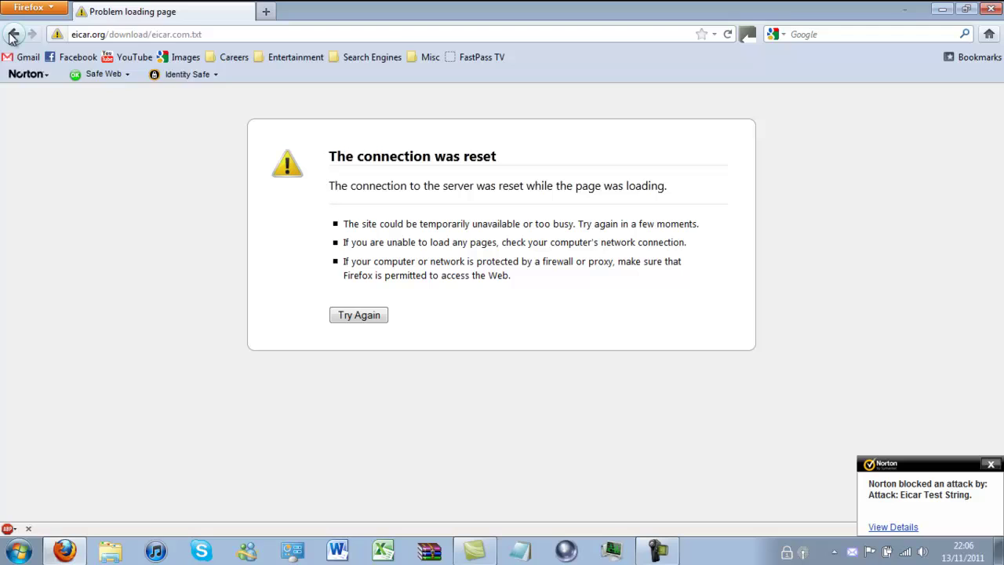
click(12, 35)
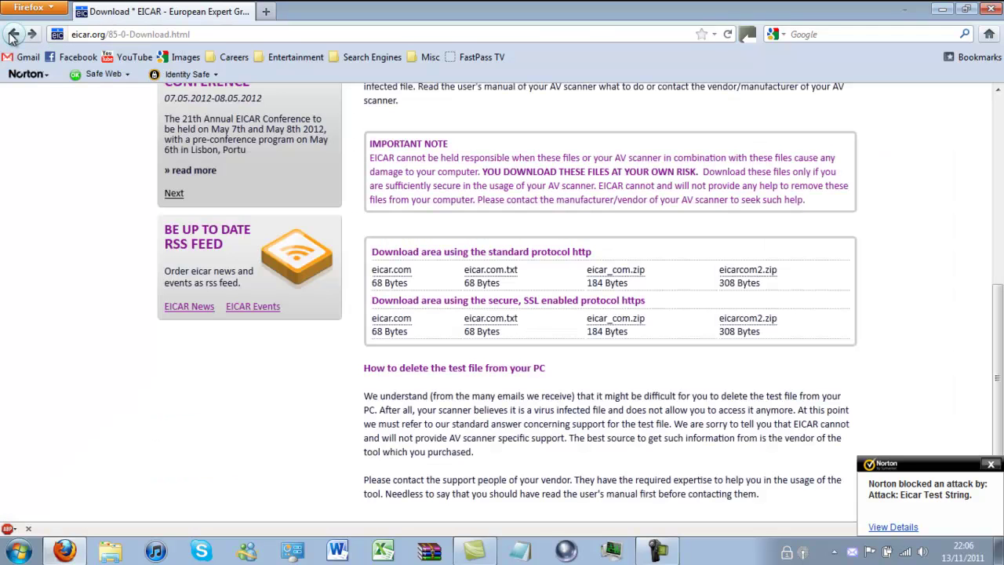
Save eicar_com.zip and open its containing folder from the Downloads list.
click(637, 277)
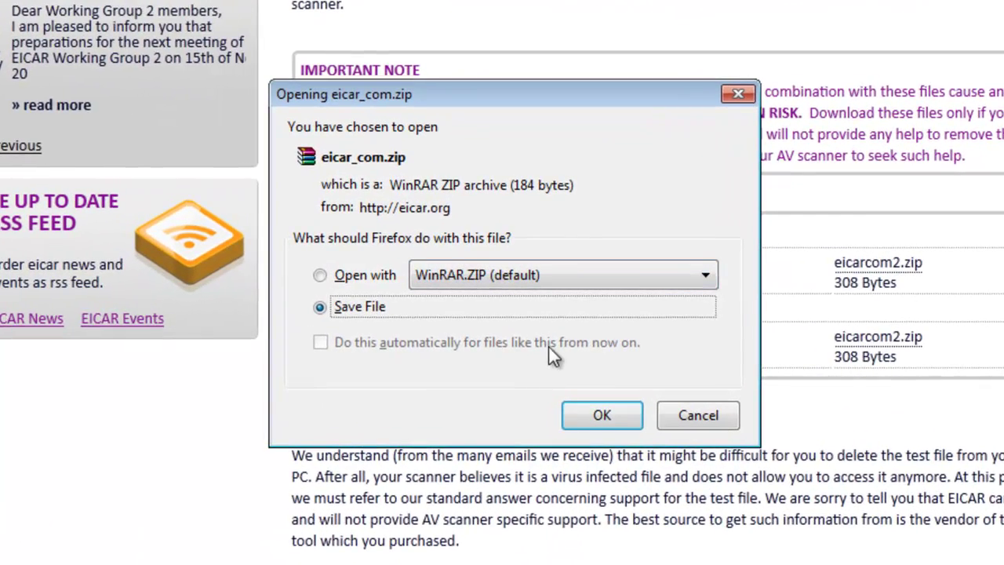
click(597, 425)
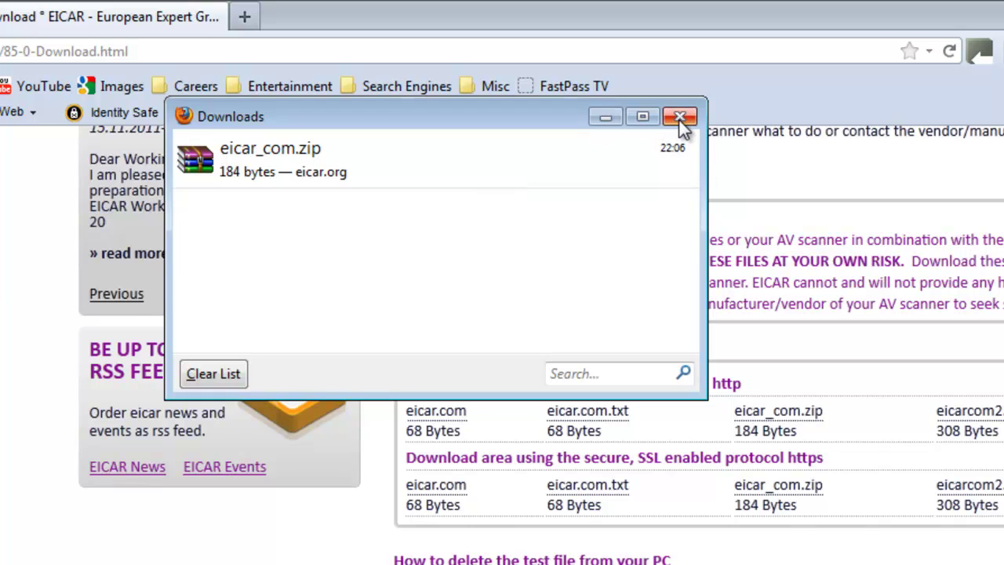
right_click(392, 168)
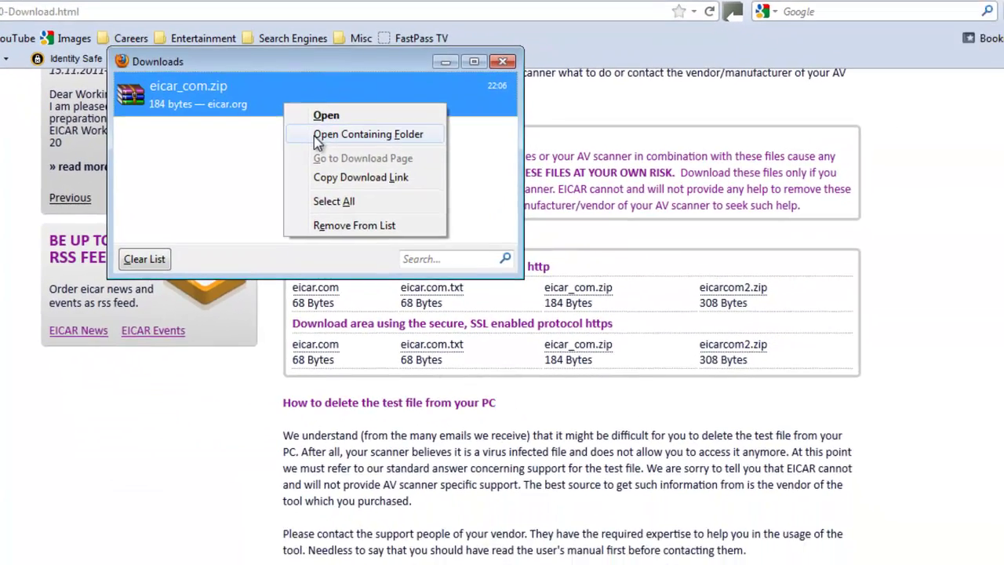
click(303, 130)
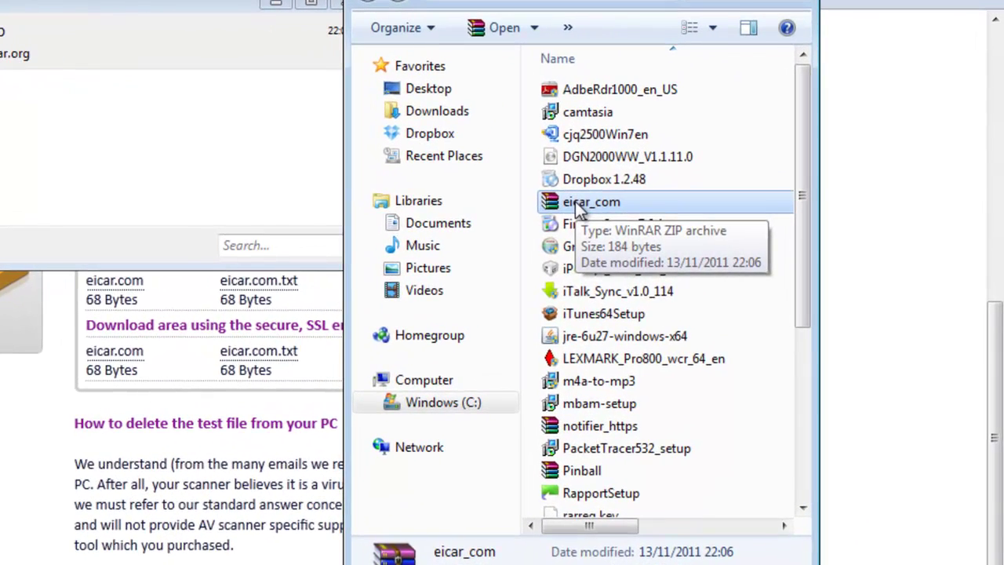
Scan the eicar_com archive with Norton Internet Security's Scan Now.
right_click(668, 216)
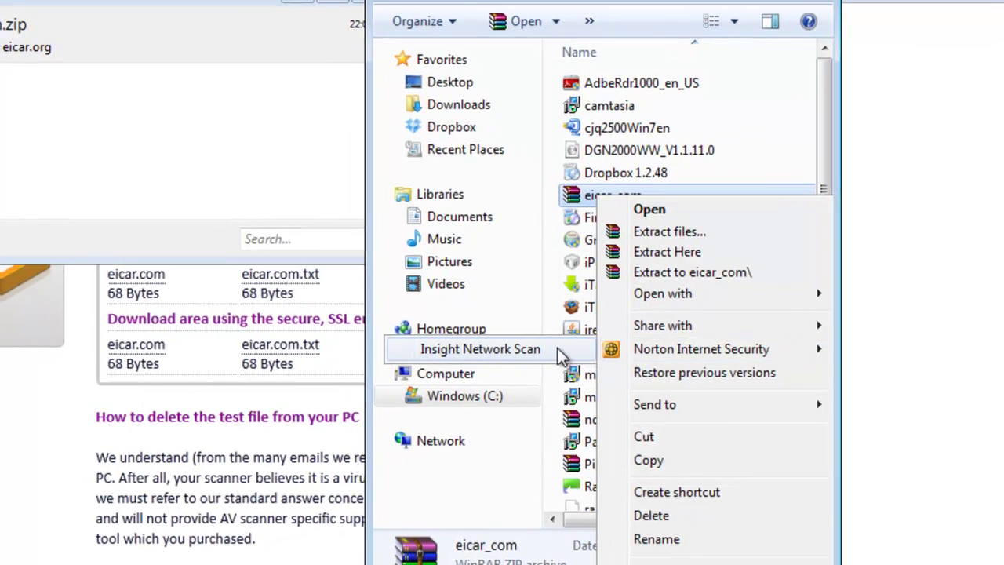
click(536, 357)
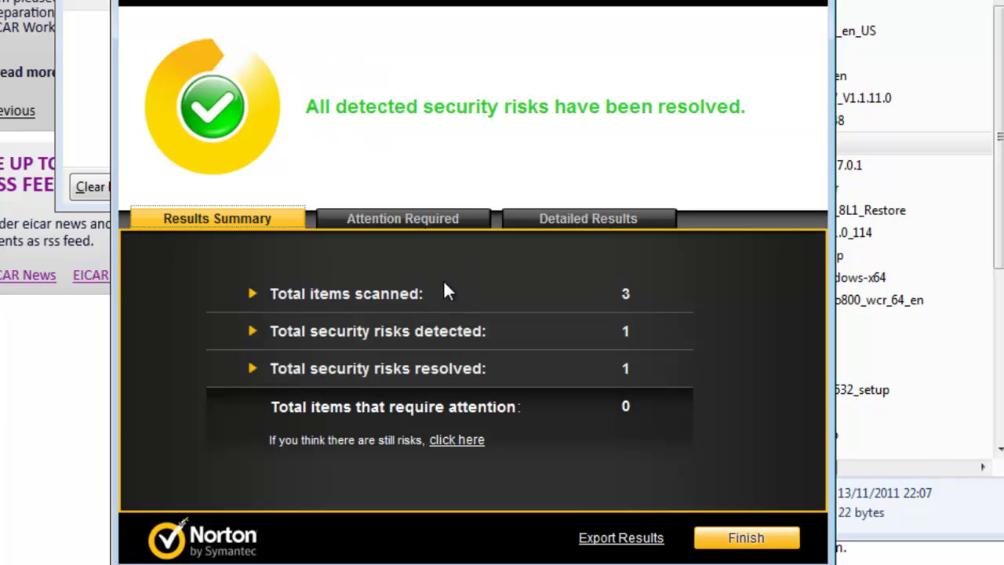
Check the scanned-items breakdown and the EICAR Test String entry in Detailed Results, then finish the scan.
click(358, 293)
click(346, 293)
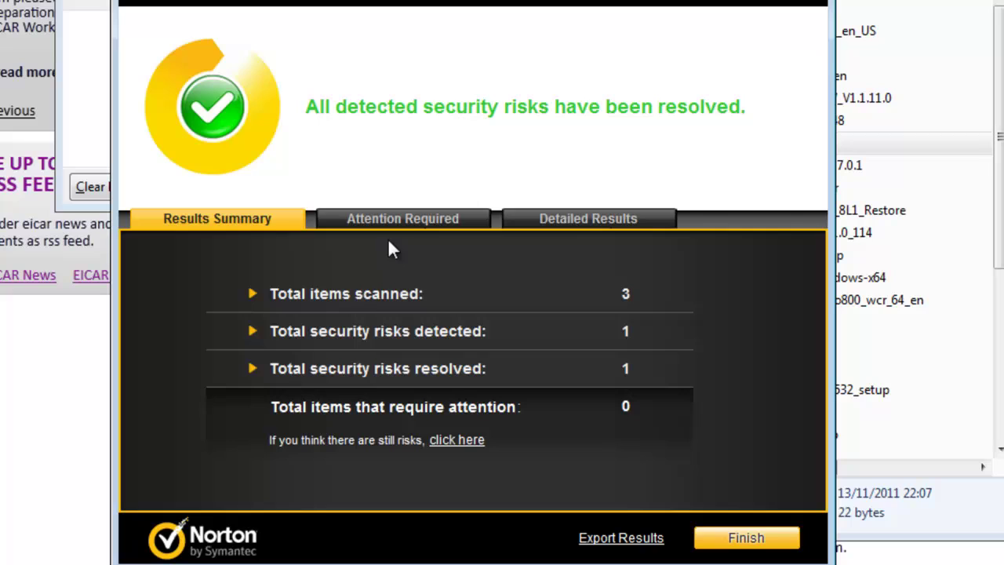
click(573, 222)
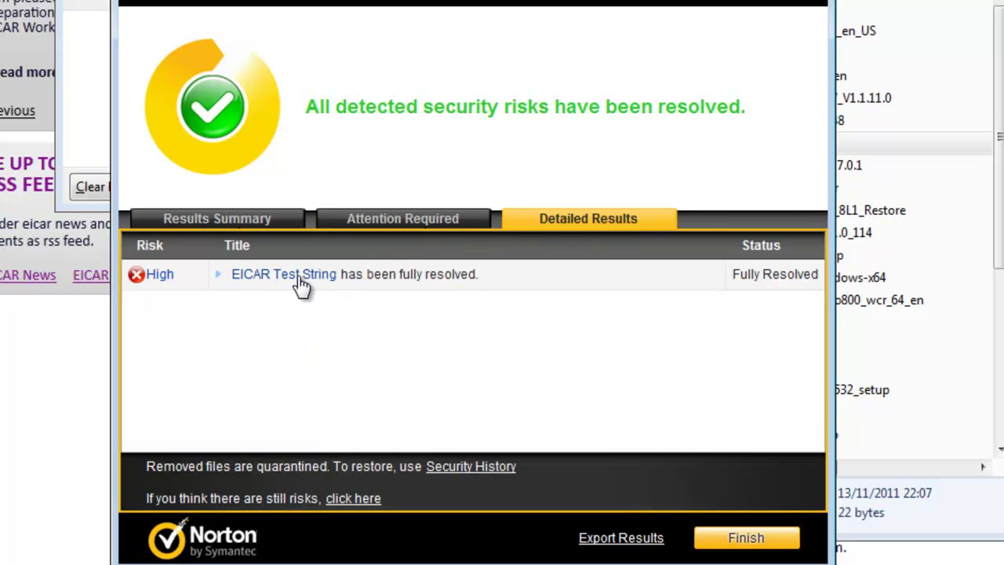
click(624, 284)
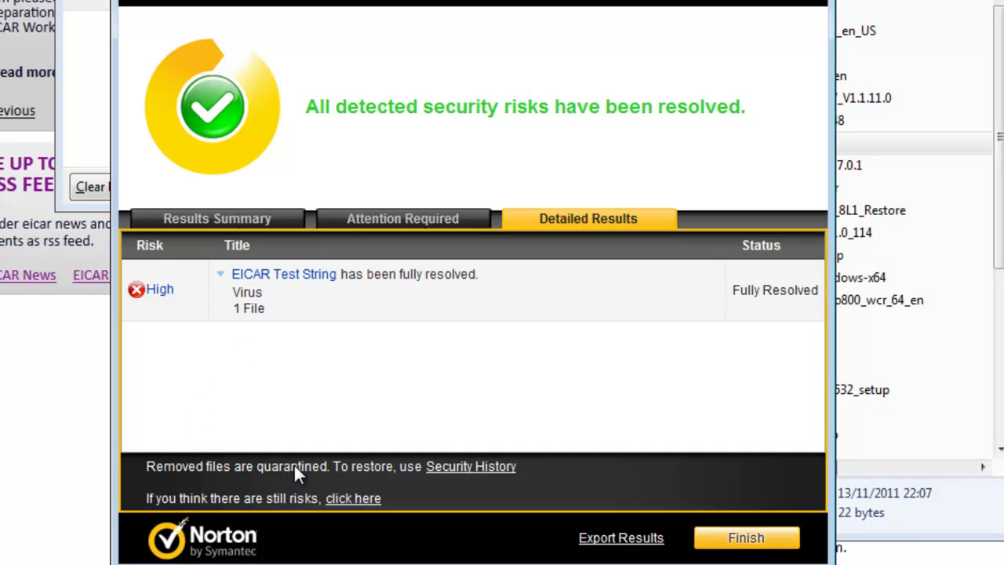
click(746, 542)
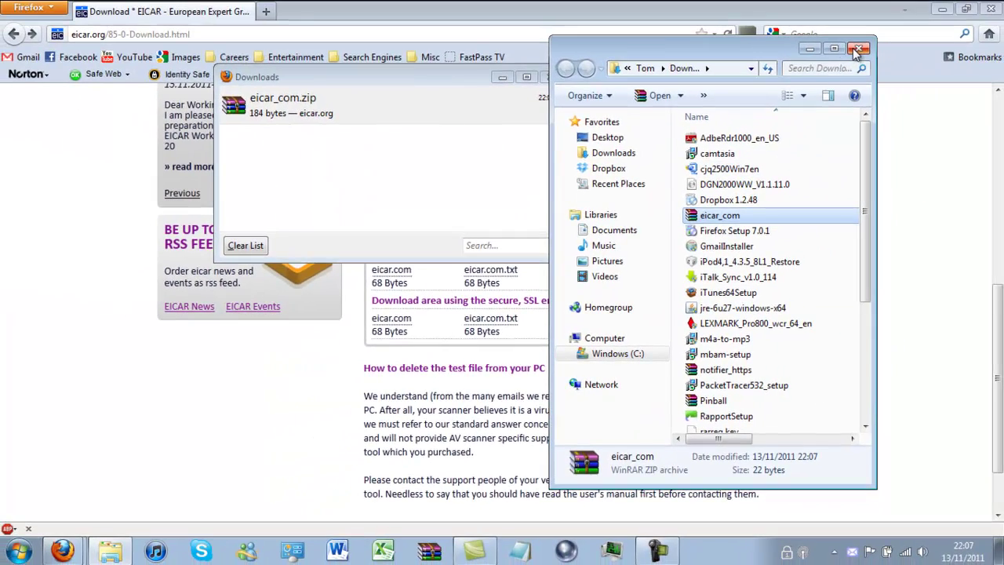
Close the open folder and Downloads list, save eicarcom2.zip, and open its containing folder.
click(857, 50)
click(552, 76)
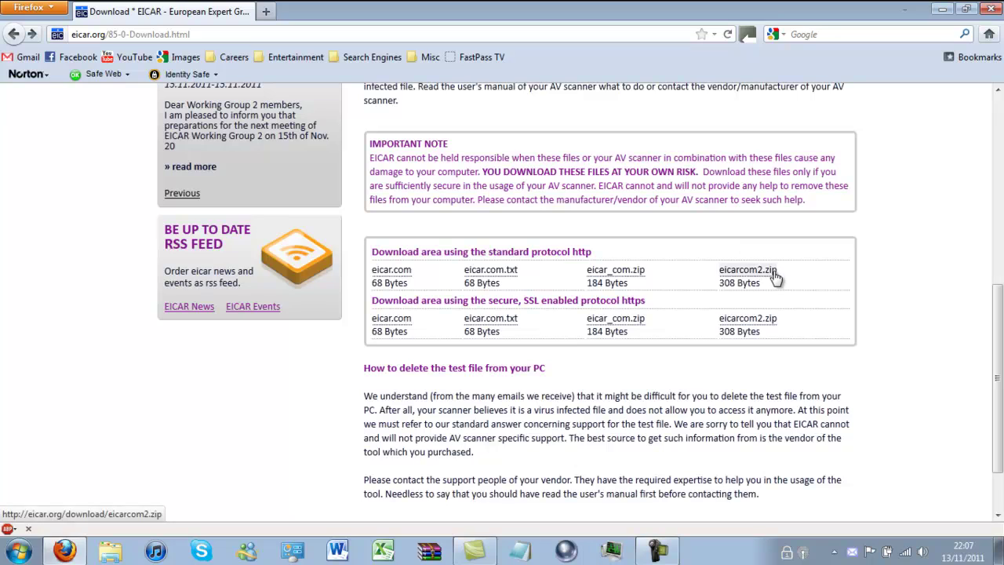
click(775, 271)
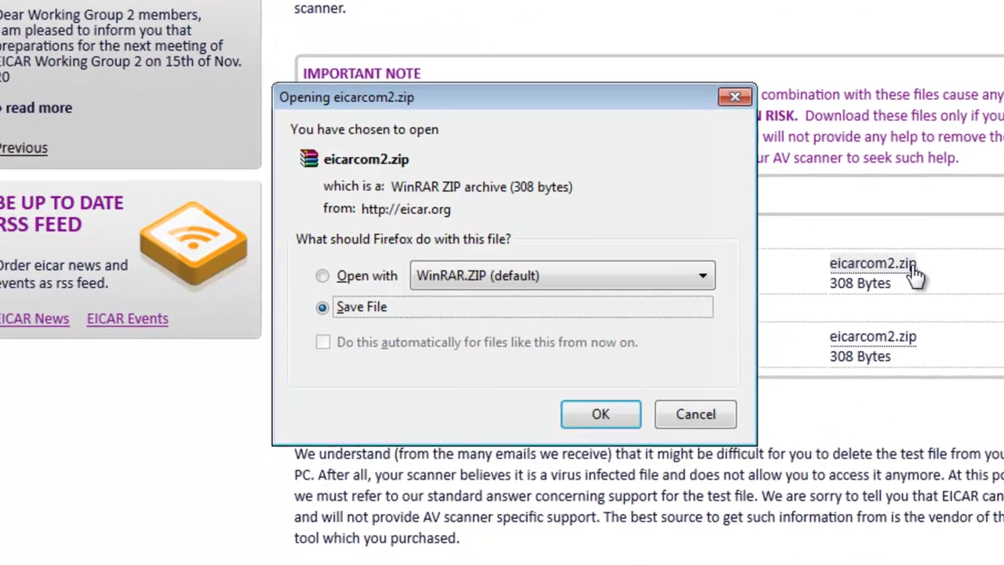
click(605, 418)
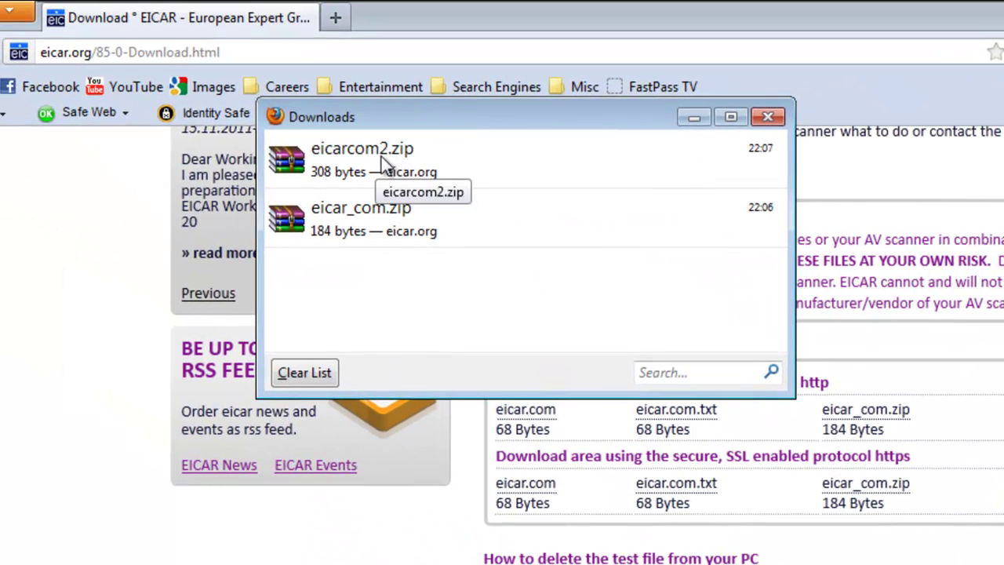
right_click(467, 176)
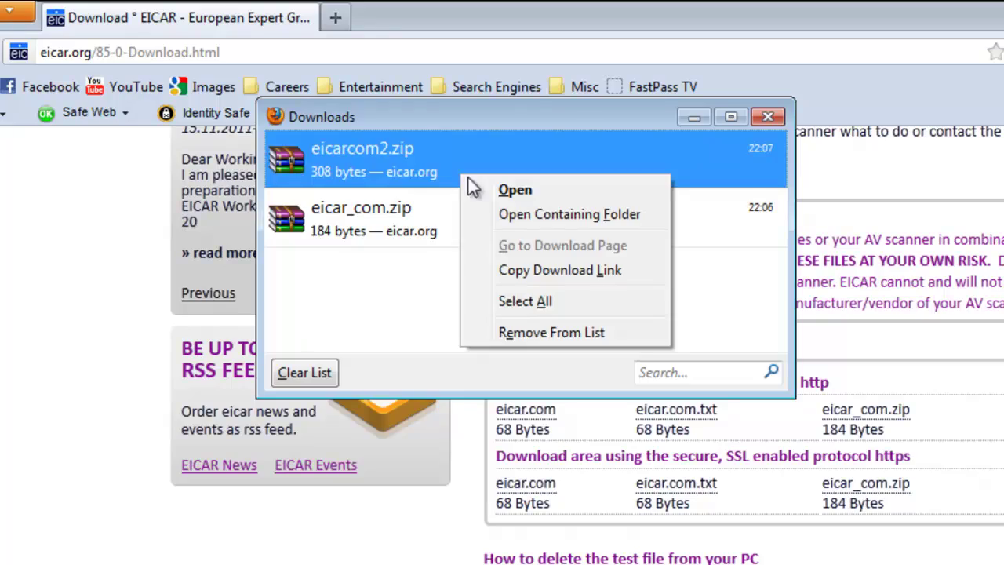
click(510, 214)
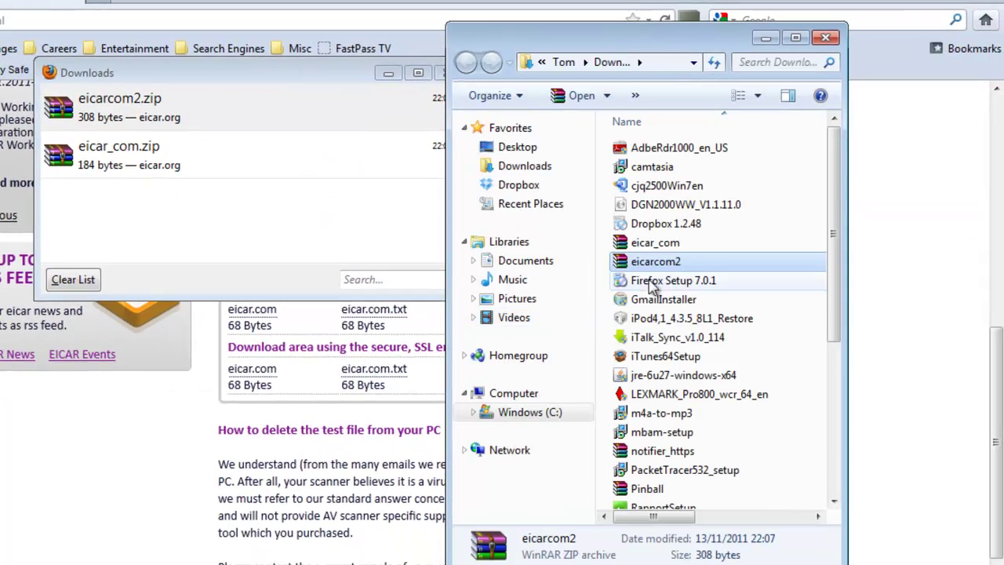
Norton-scan eicarcom2, confirm the resolved EICAR Test String in Detailed Results, then close the scan and Downloads list.
right_click(655, 263)
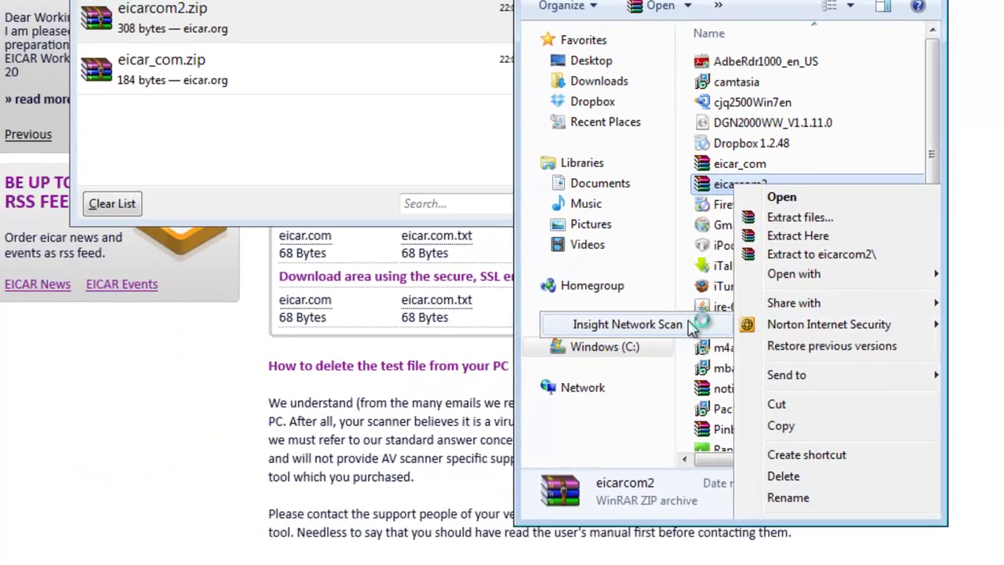
mouse_move(747, 287)
click(596, 287)
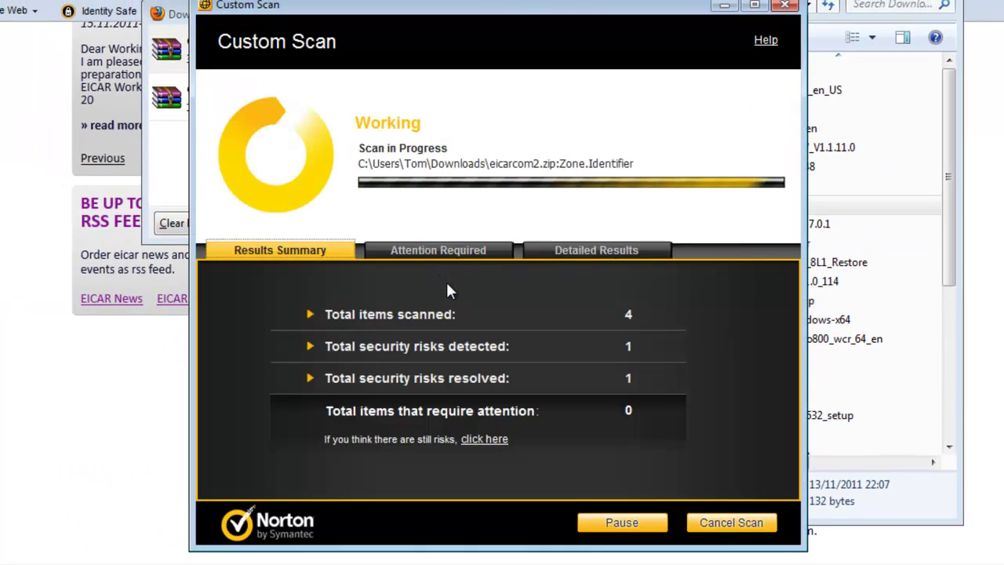
click(556, 252)
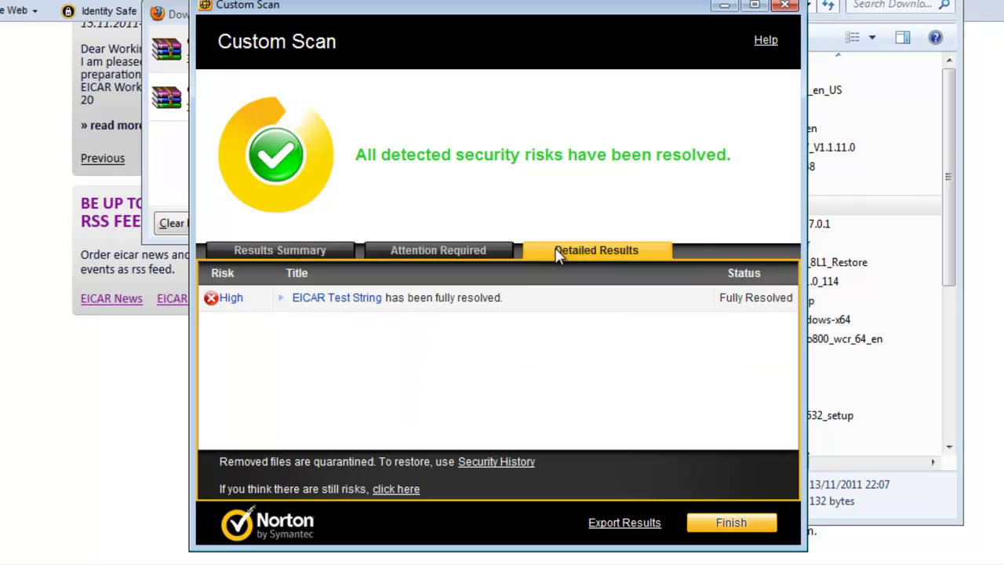
click(540, 311)
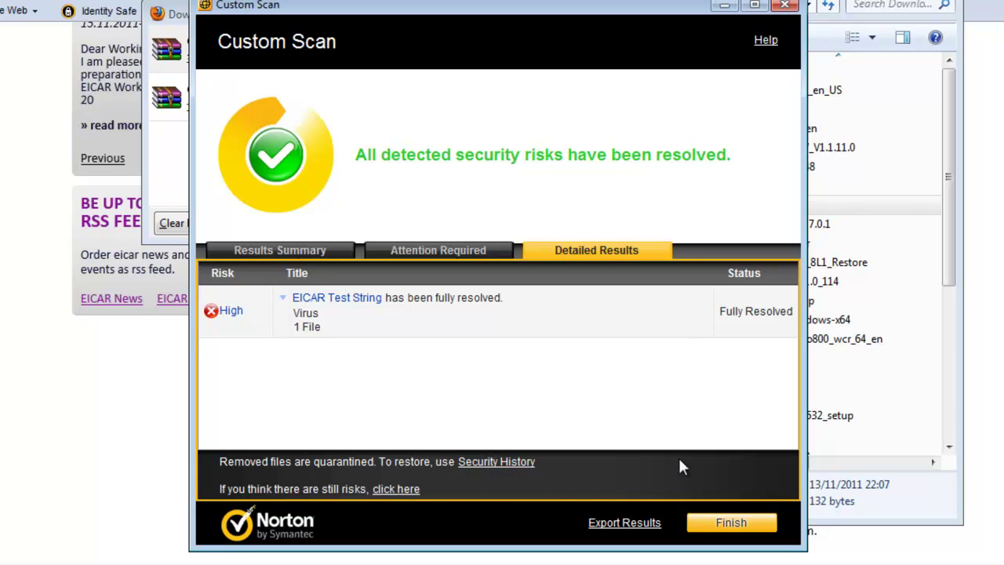
click(731, 524)
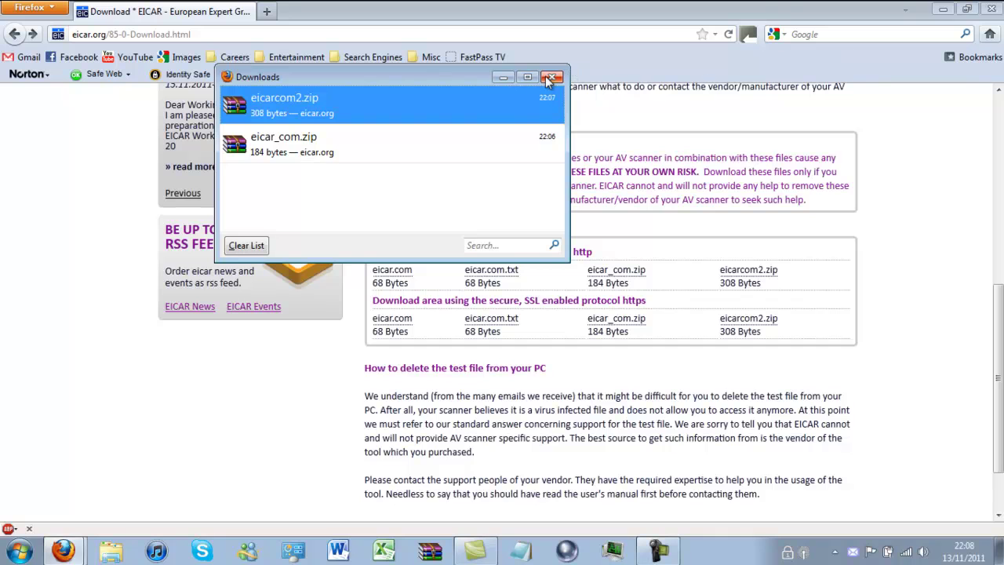
click(552, 76)
click(943, 8)
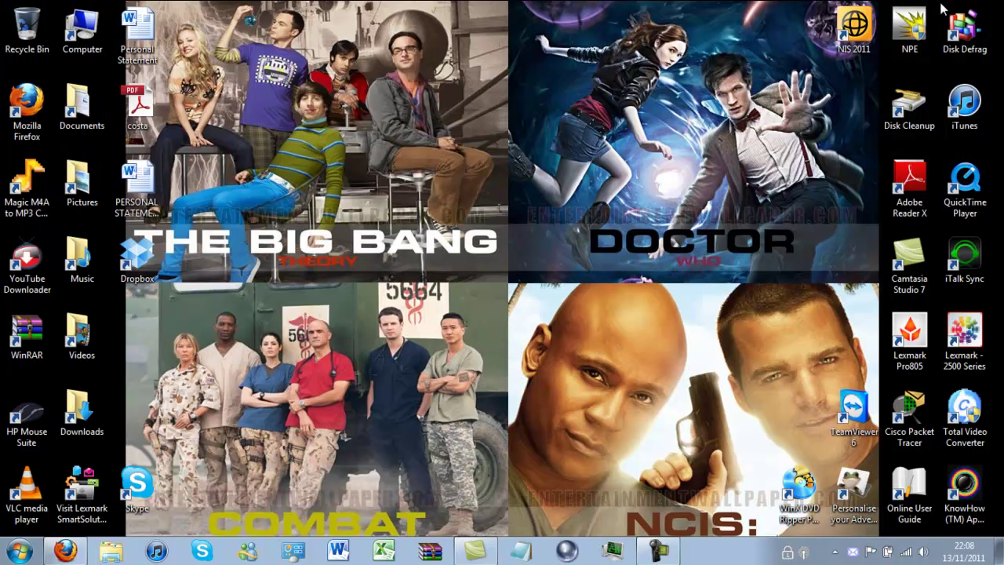
double_click(855, 28)
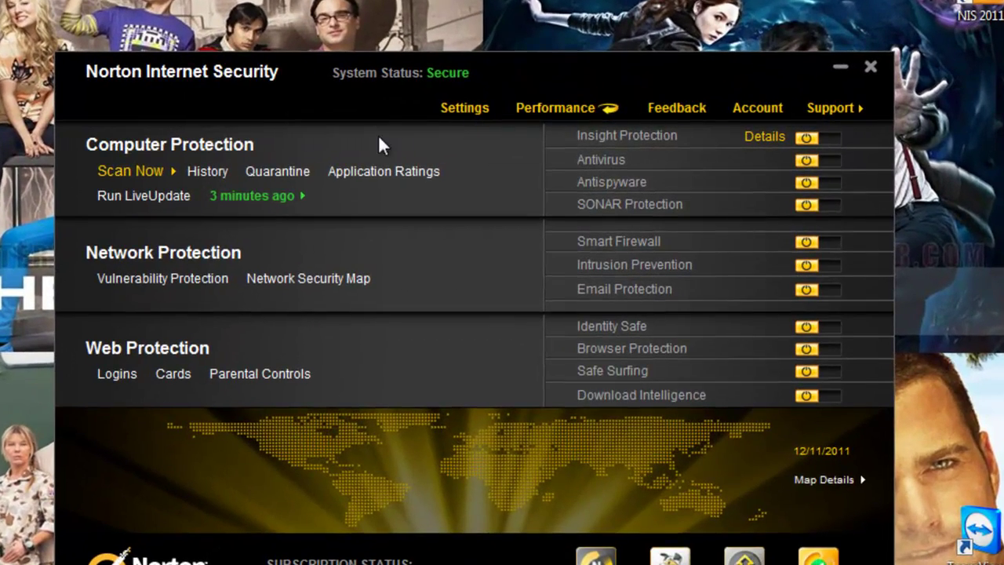
click(256, 176)
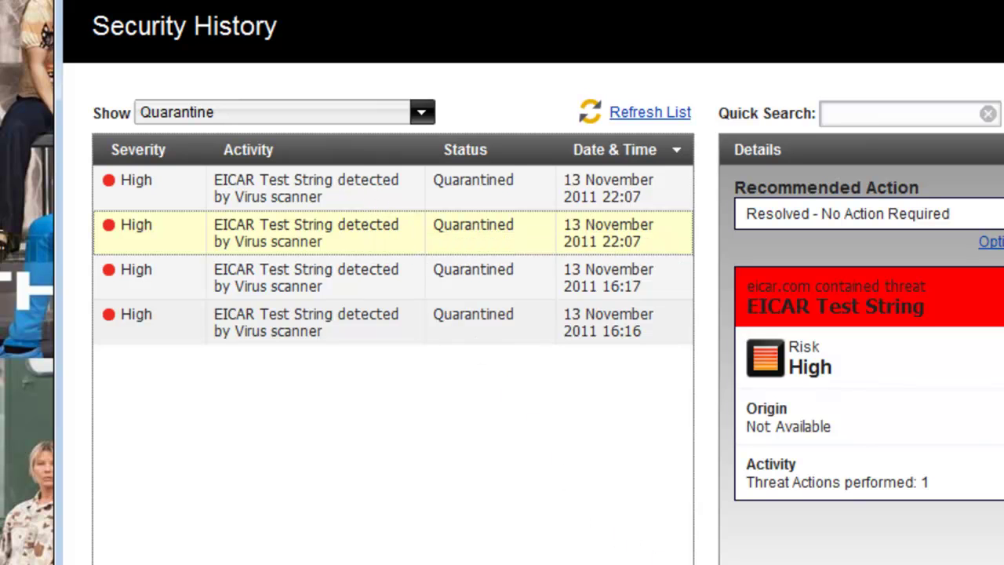
key(Escape)
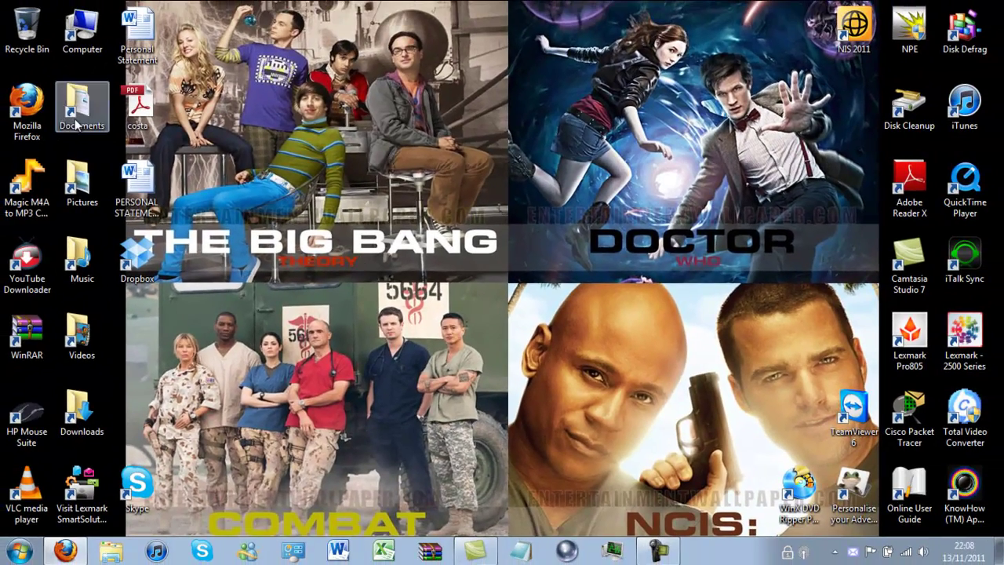
Delete eicar_com and eicarcom2 from Documents > Downloads to the Recycle Bin, then close Explorer.
double_click(78, 124)
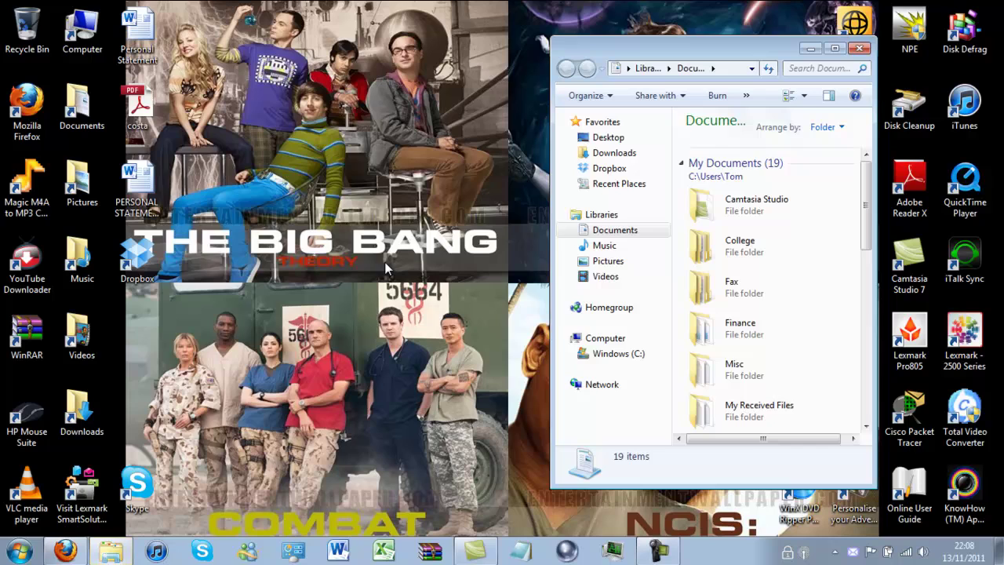
click(607, 155)
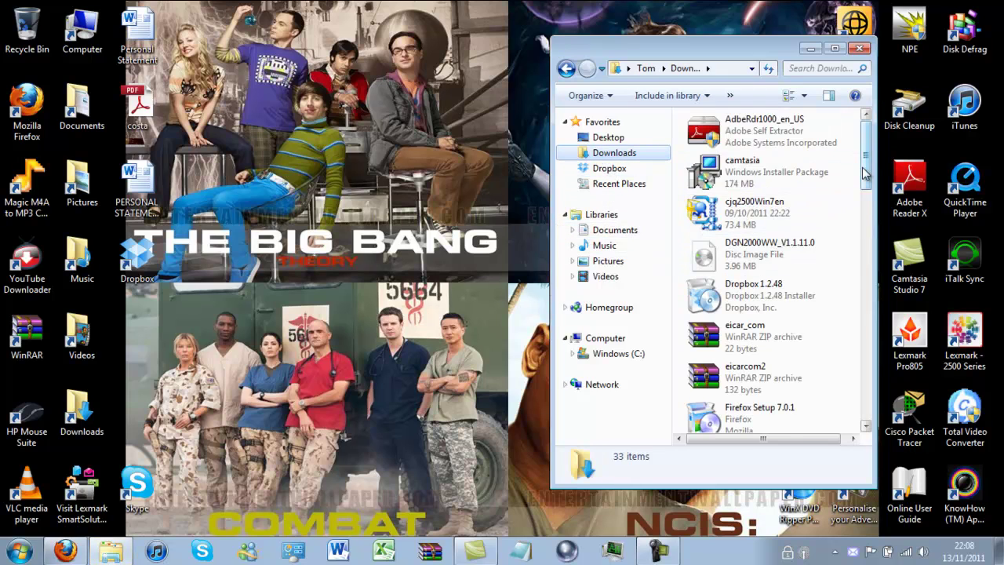
scroll(865, 173, down, 1)
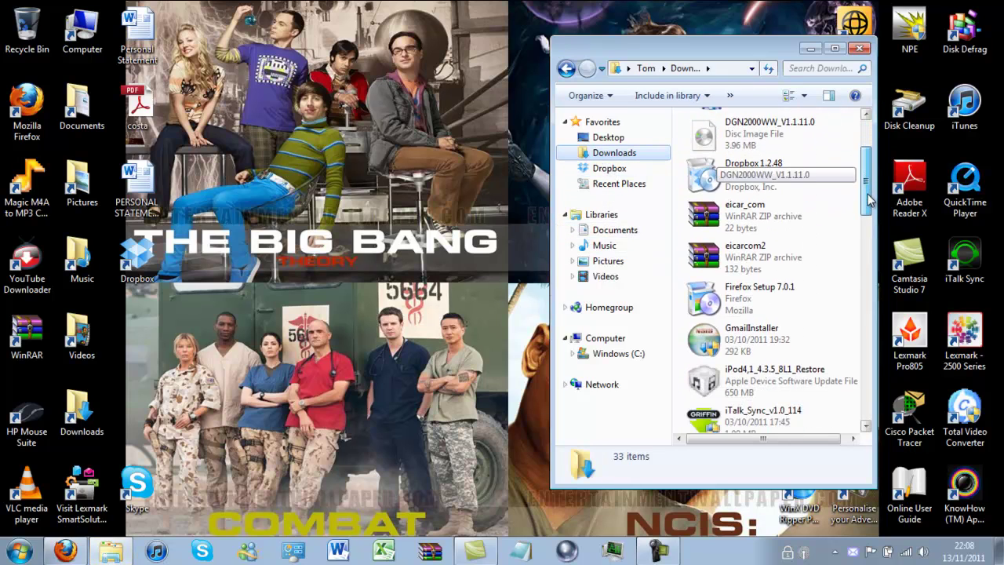
click(765, 258)
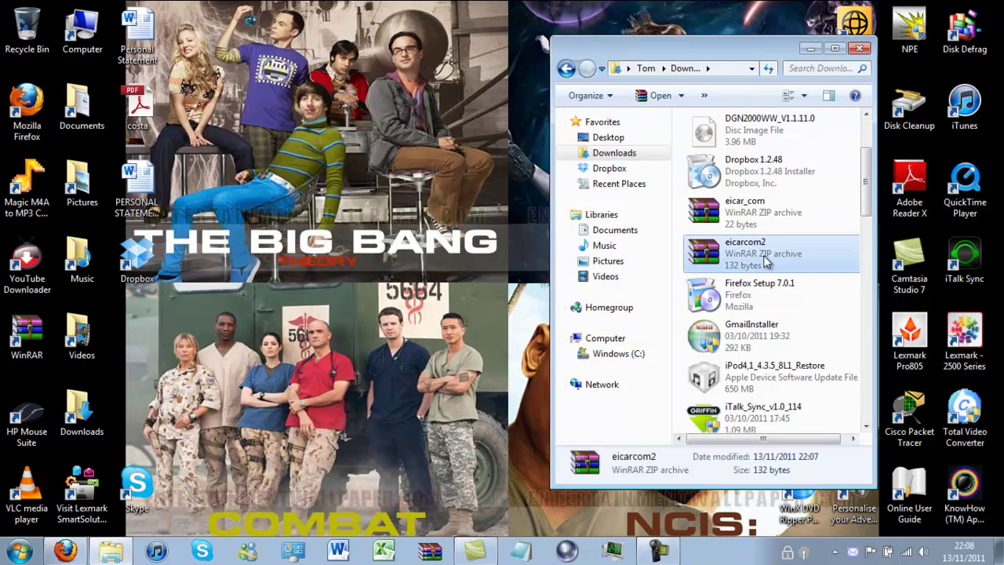
key(shift+Up)
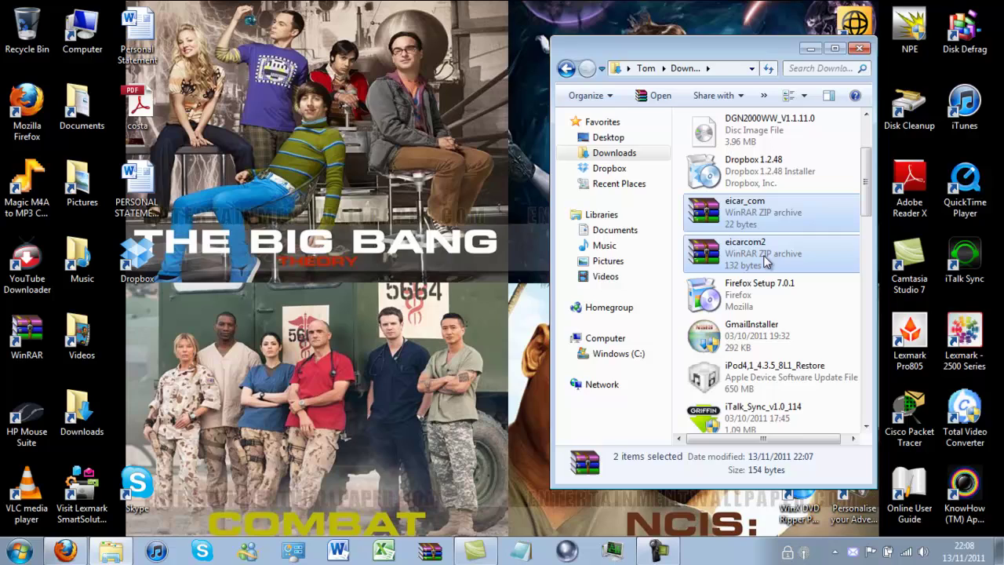
right_click(765, 261)
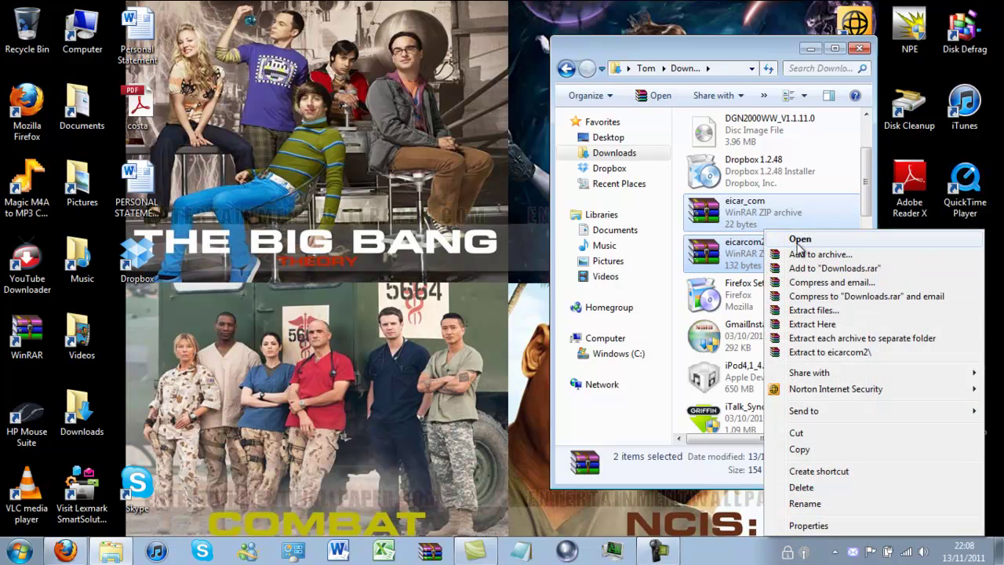
click(800, 487)
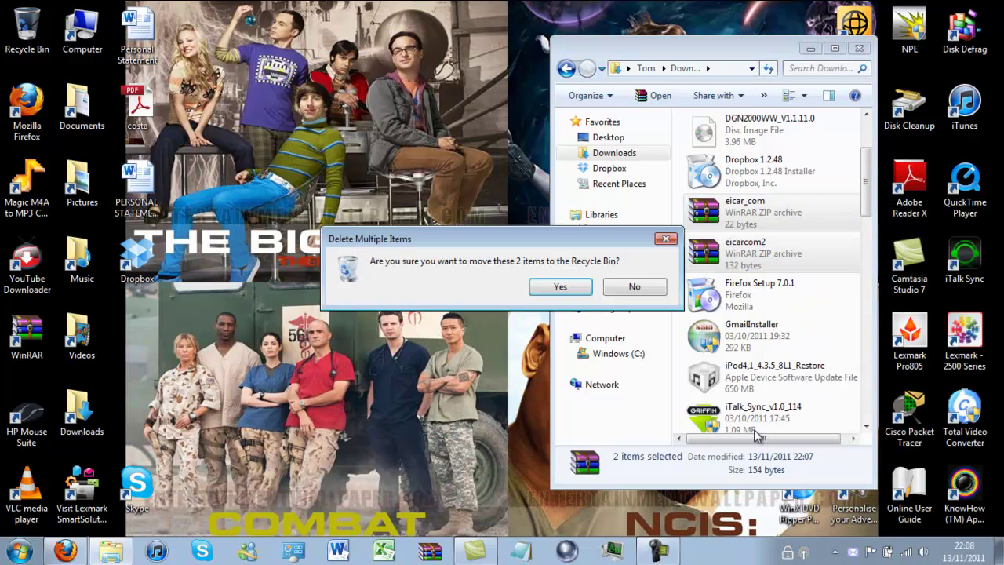
click(558, 287)
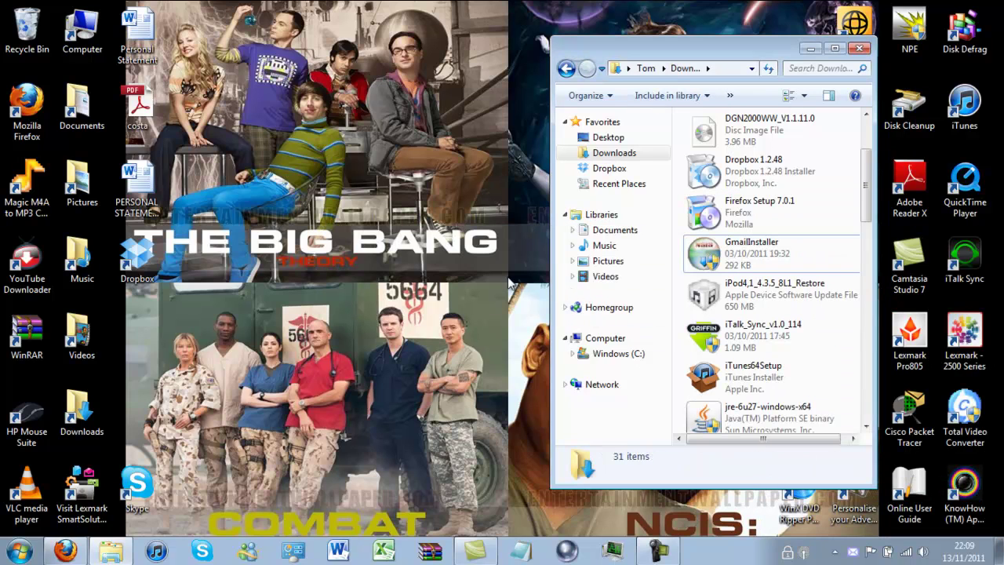
click(861, 50)
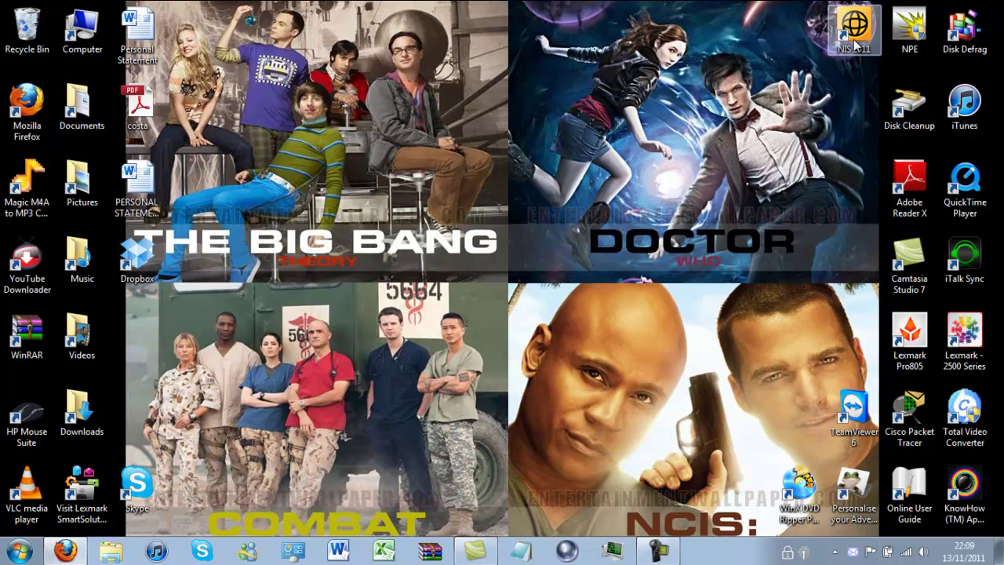
Restore Firefox and load eset.com by entering 'eset' in the address bar.
click(63, 553)
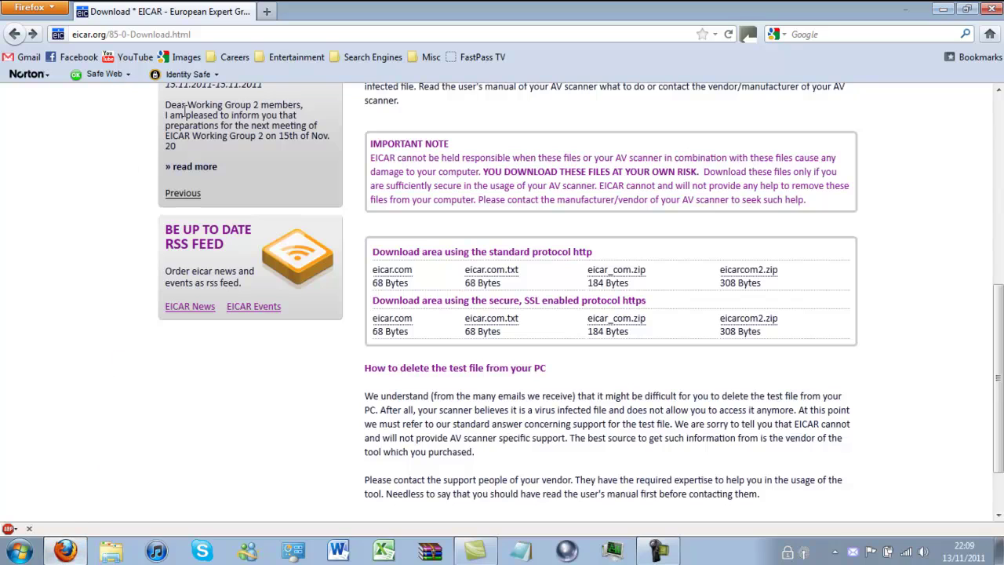
click(215, 33)
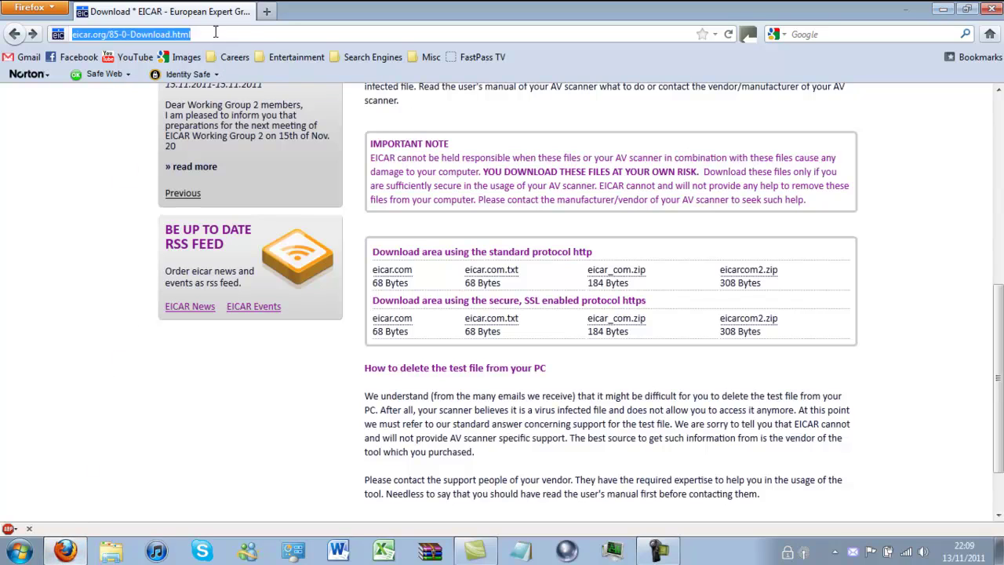
text(es)
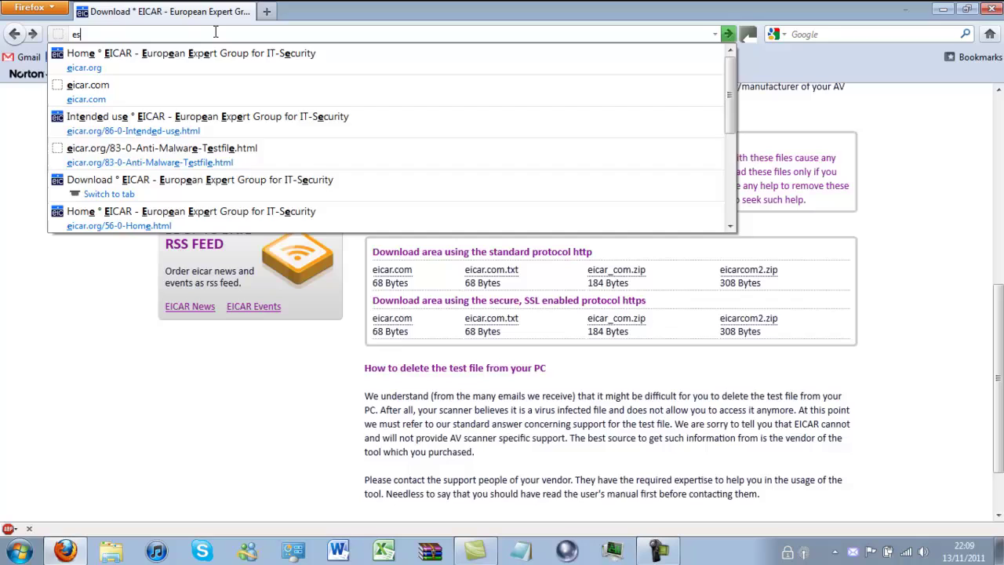
text(et)
key(ctrl+Return)
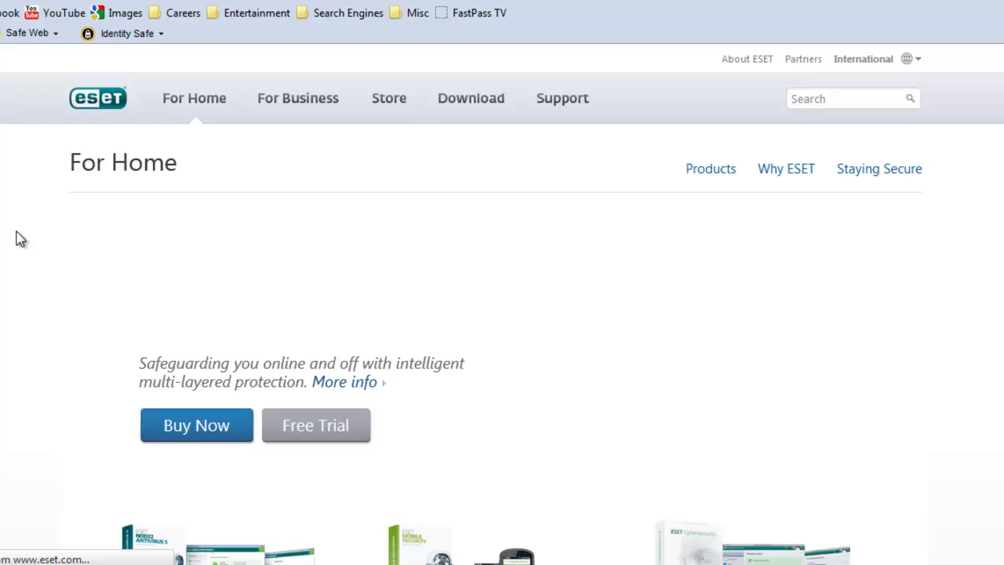
Go from the ESET For Home page to the Products comparison page.
scroll(20, 235, down, 1)
scroll(19, 239, down, 3)
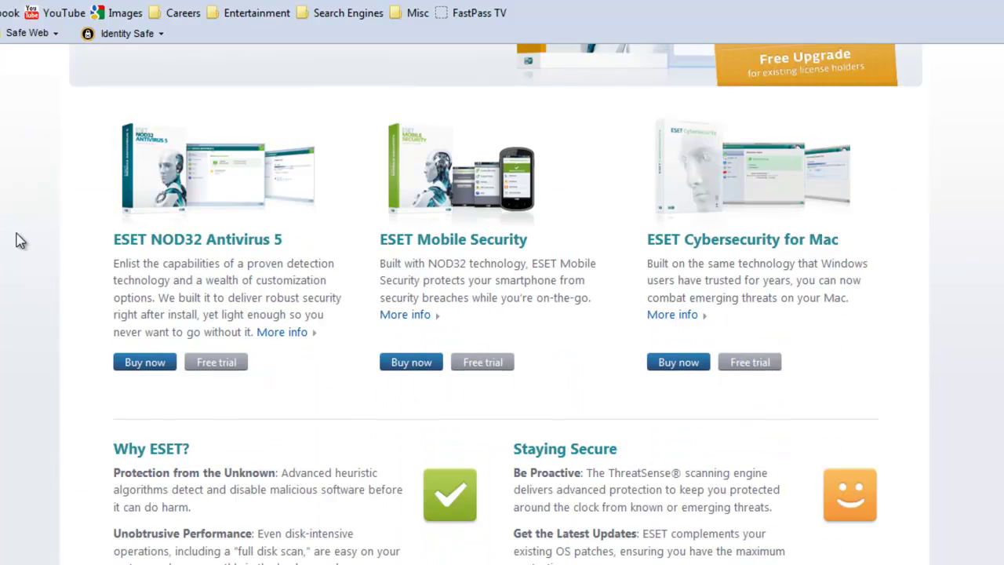
scroll(23, 243, up, 3)
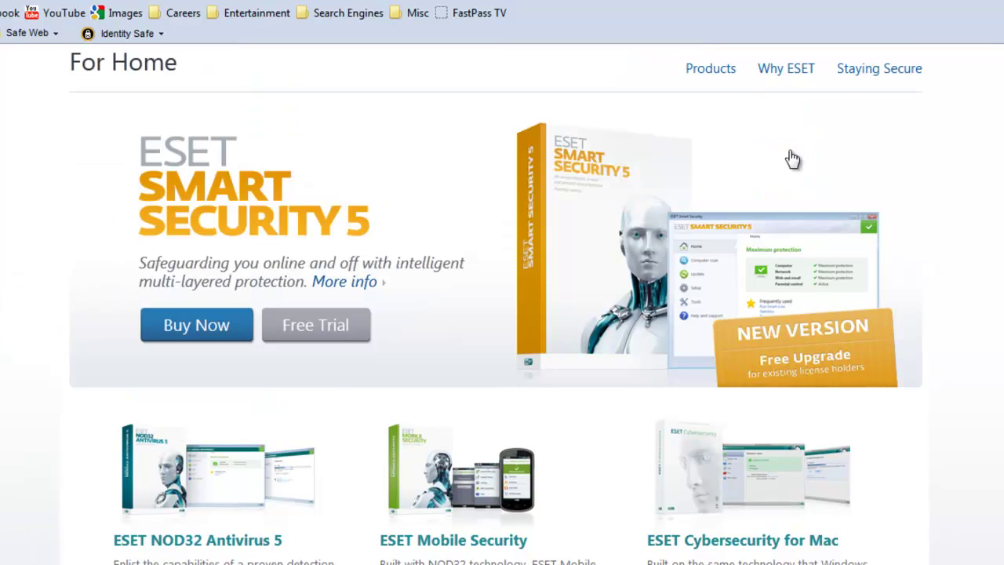
click(702, 72)
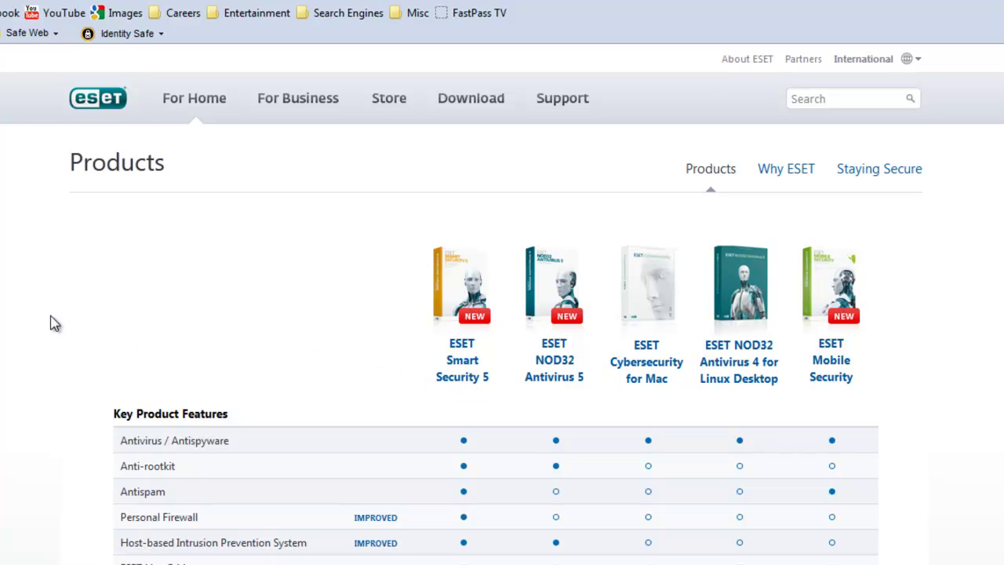
Review the five products' feature checkmarks and Buy Now and Free Trial options.
scroll(22, 324, down, 2)
scroll(22, 324, down, 2)
scroll(20, 321, down, 2)
scroll(186, 329, down, 3)
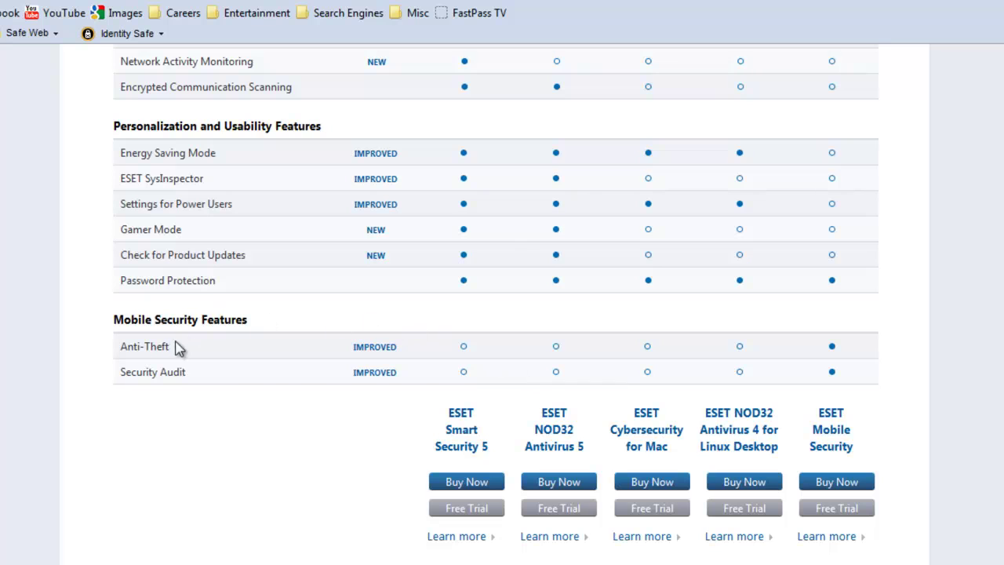
scroll(637, 378, up, 5)
scroll(637, 377, up, 1)
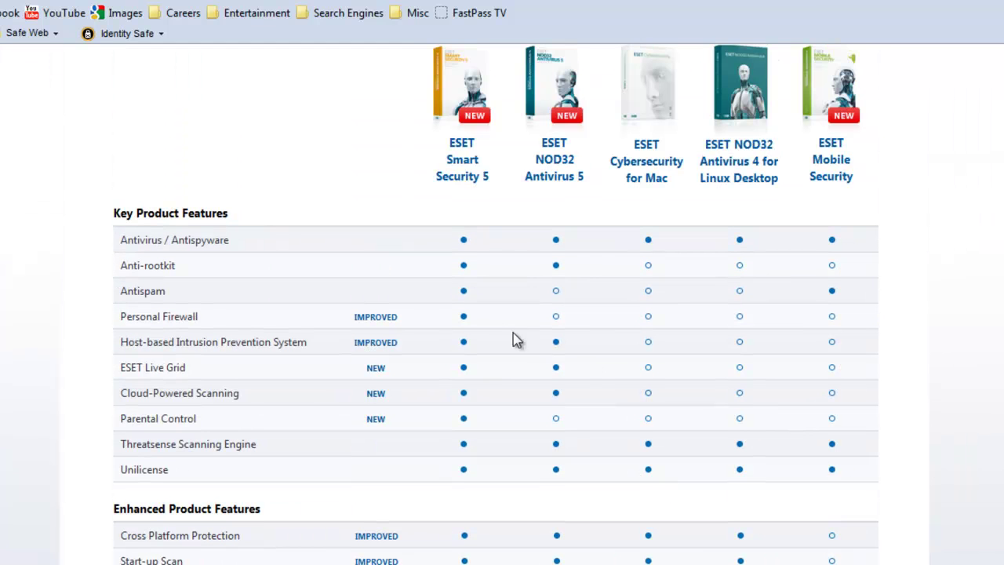
scroll(33, 287, down, 4)
scroll(34, 289, down, 3)
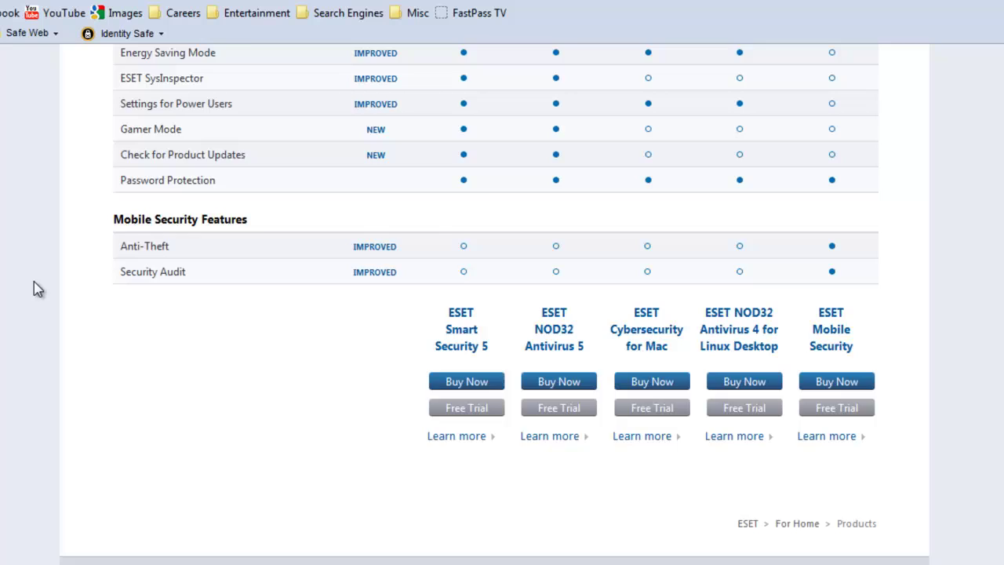
scroll(34, 287, up, 5)
scroll(34, 287, up, 2)
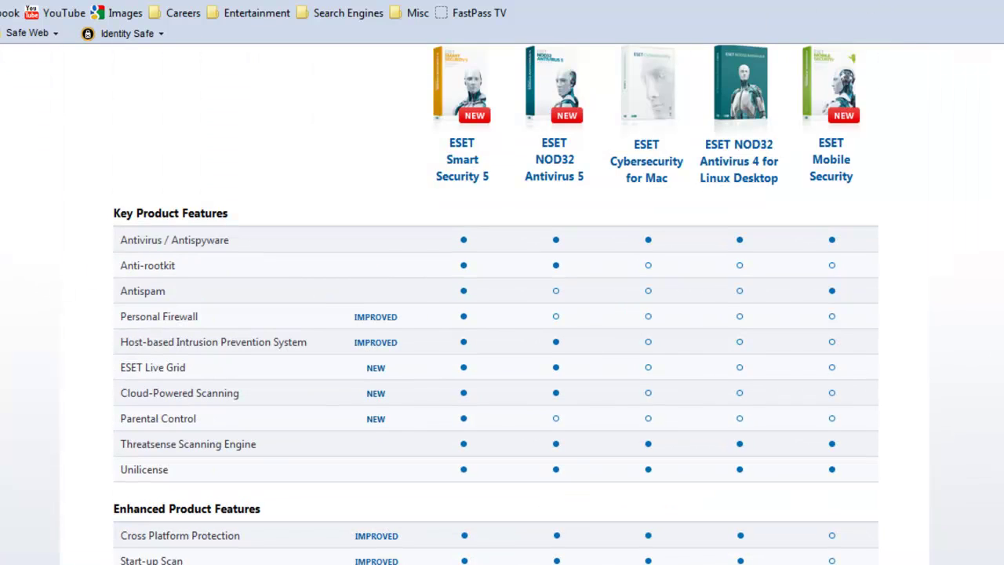